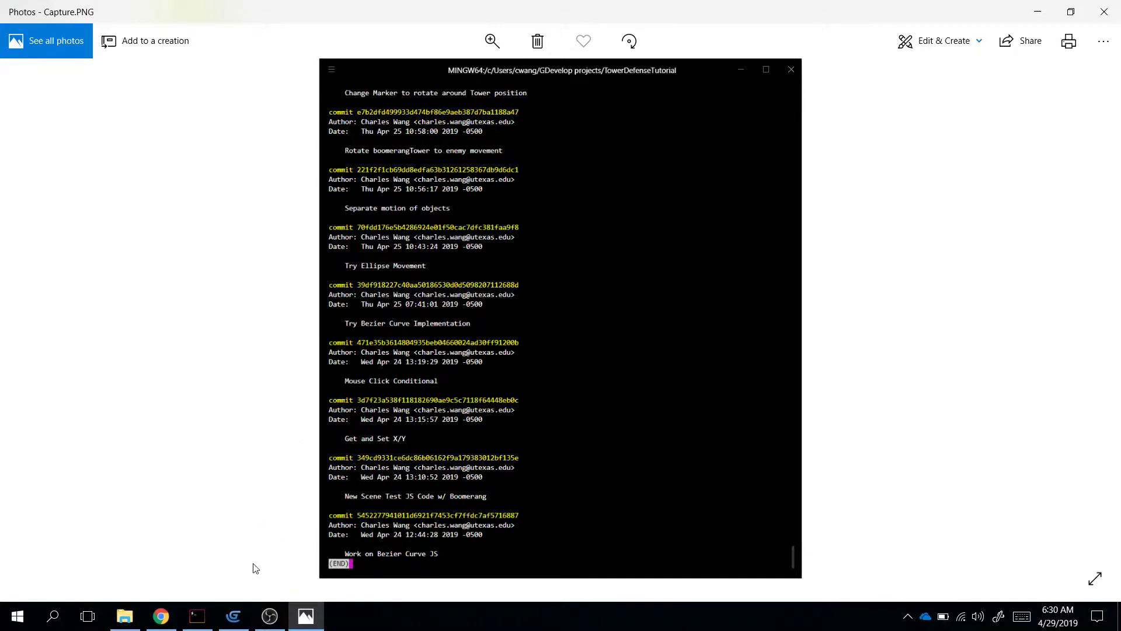
Preview the tower scene, move the red marker around to make the boomerang fly, then close the preview
click(233, 617)
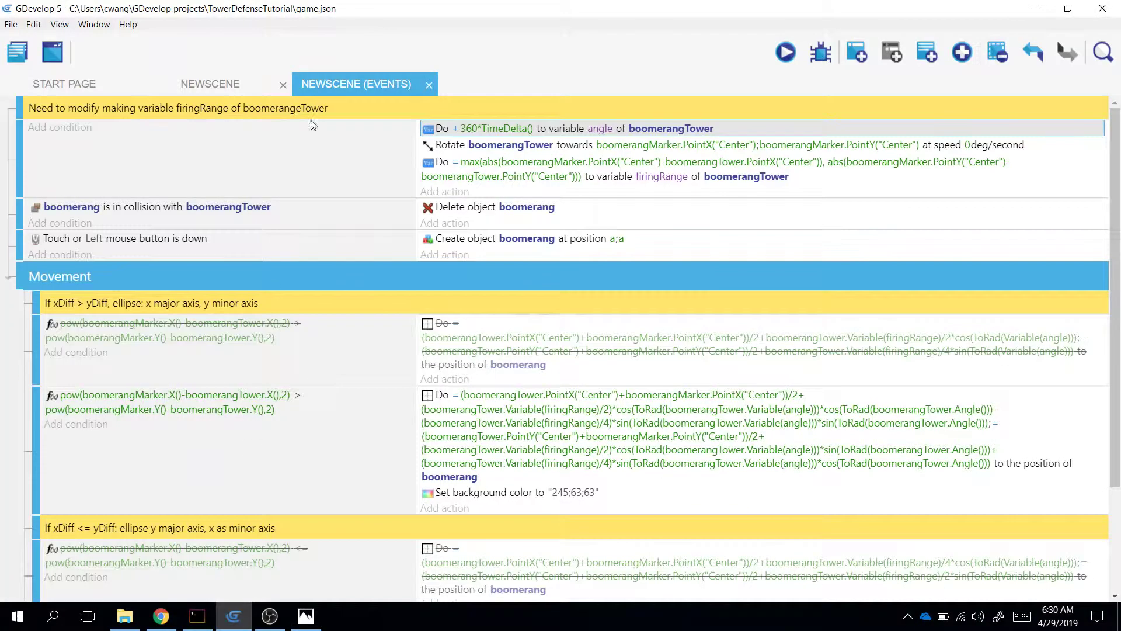
click(786, 53)
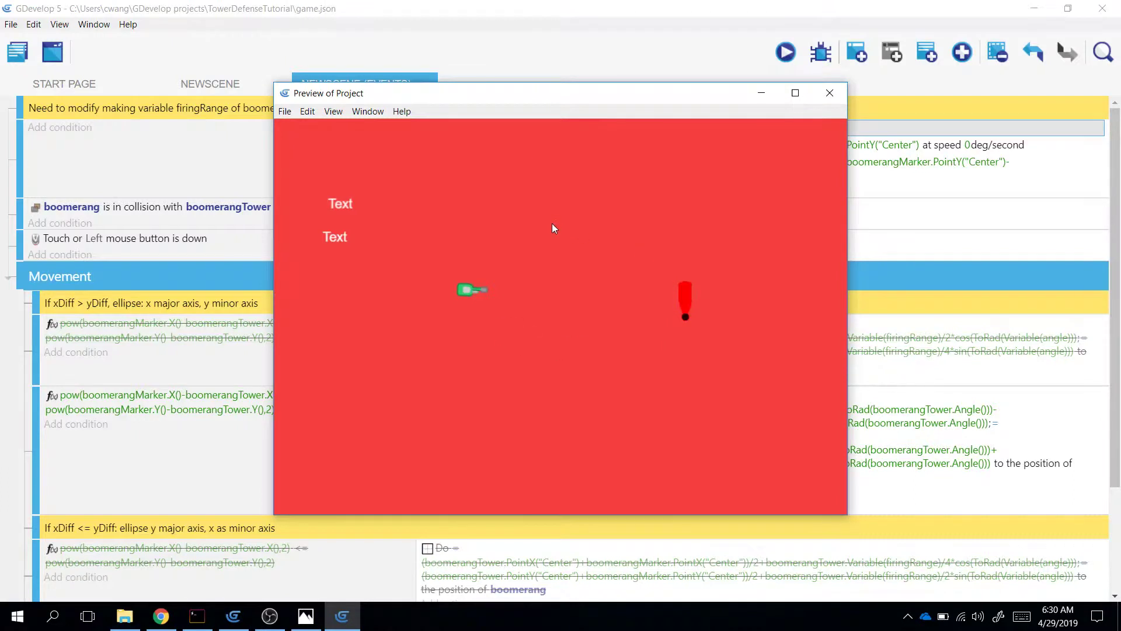
click(685, 299)
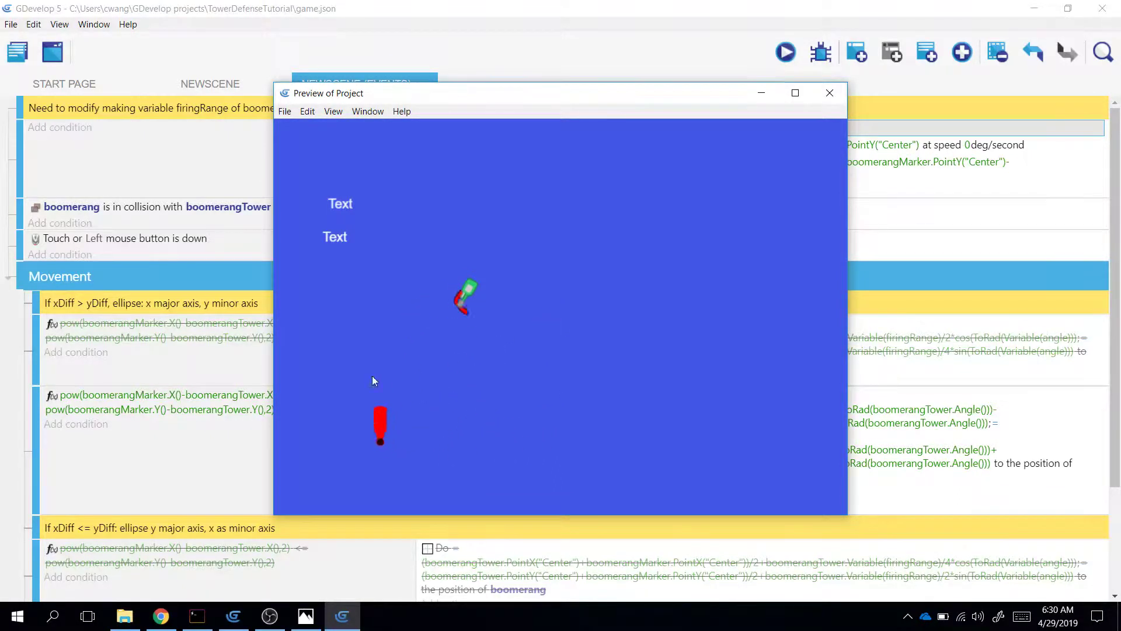
click(377, 215)
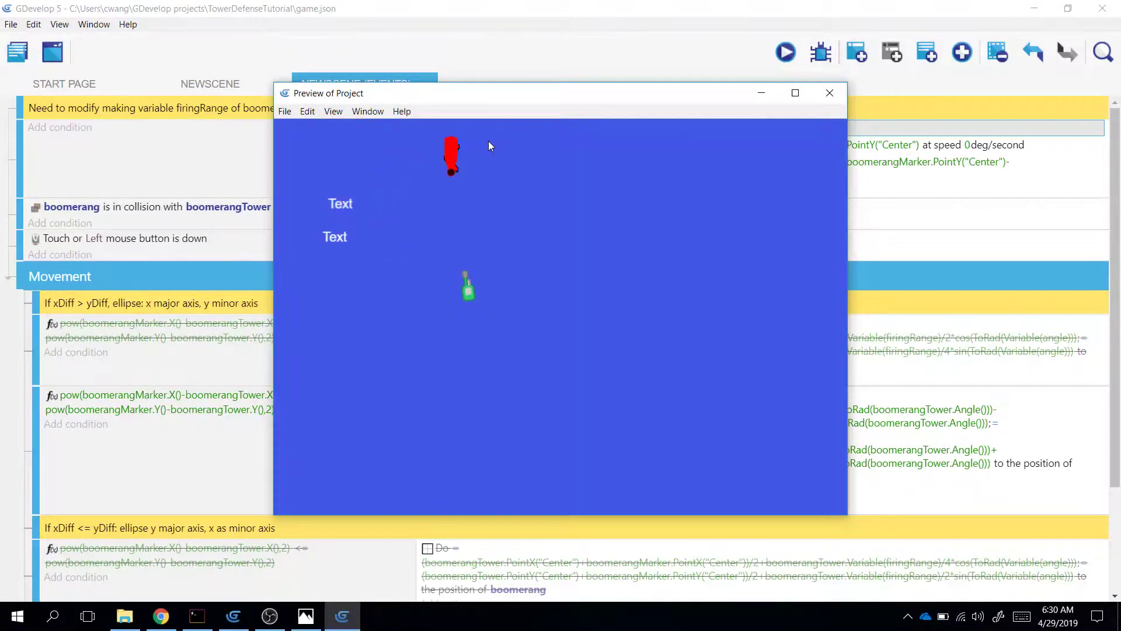
mouse_move(489, 146)
mouse_down()
mouse_move(686, 178)
mouse_move(570, 163)
mouse_up()
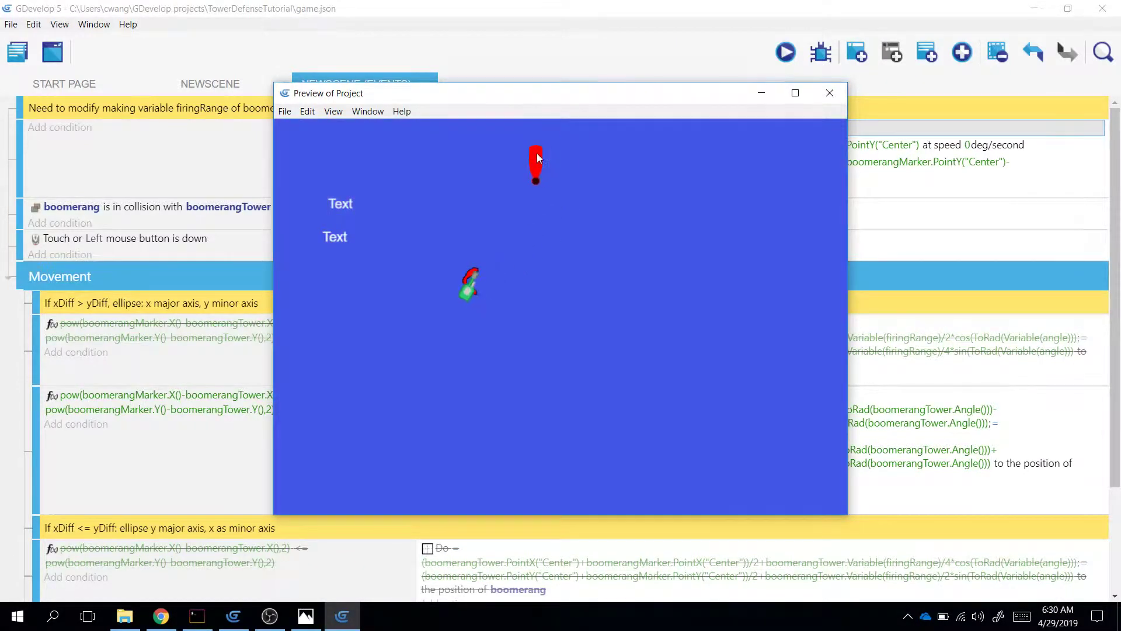
click(666, 156)
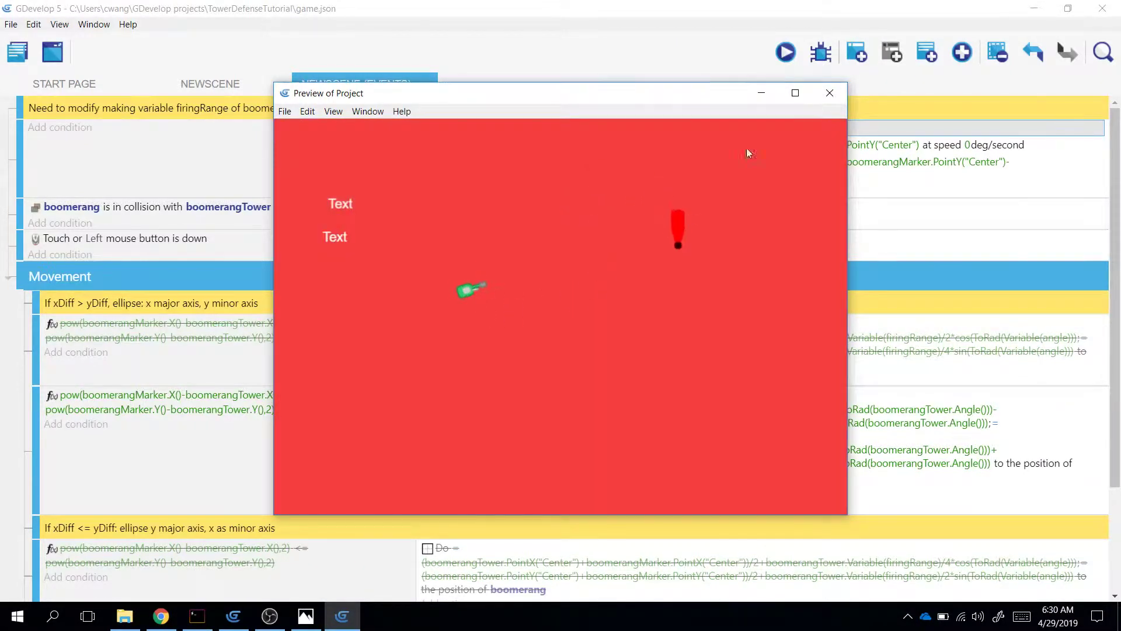
click(830, 93)
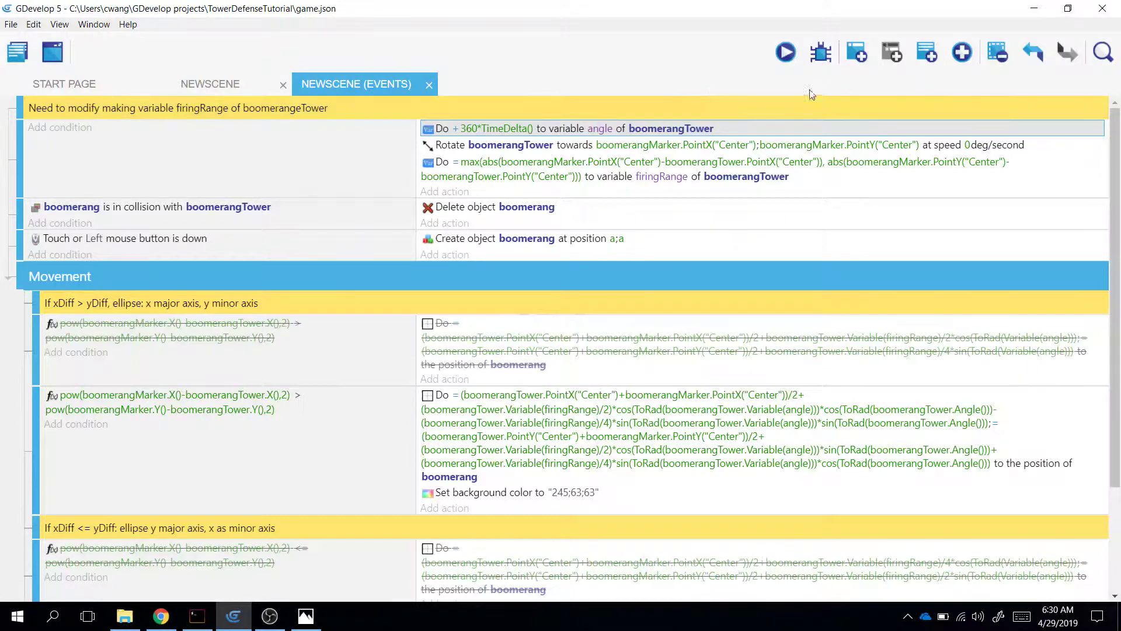
In Chrome's Bloons Tower Defense 3 tab, start round 1 to watch the boomerang monkey attack
mouse_move(159, 618)
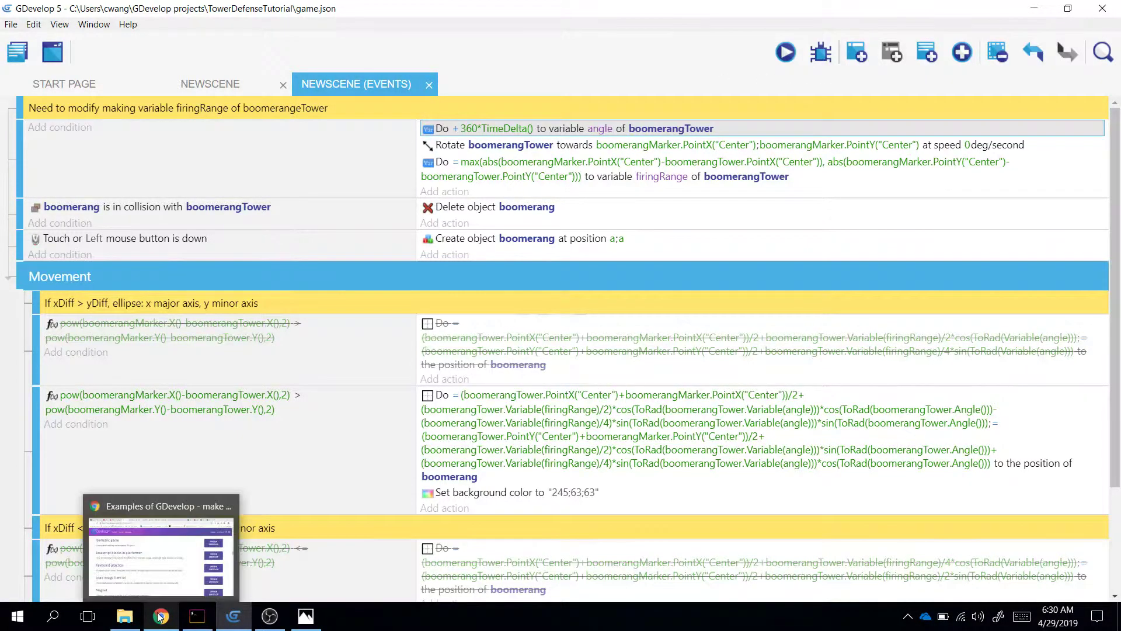
click(164, 549)
click(29, 11)
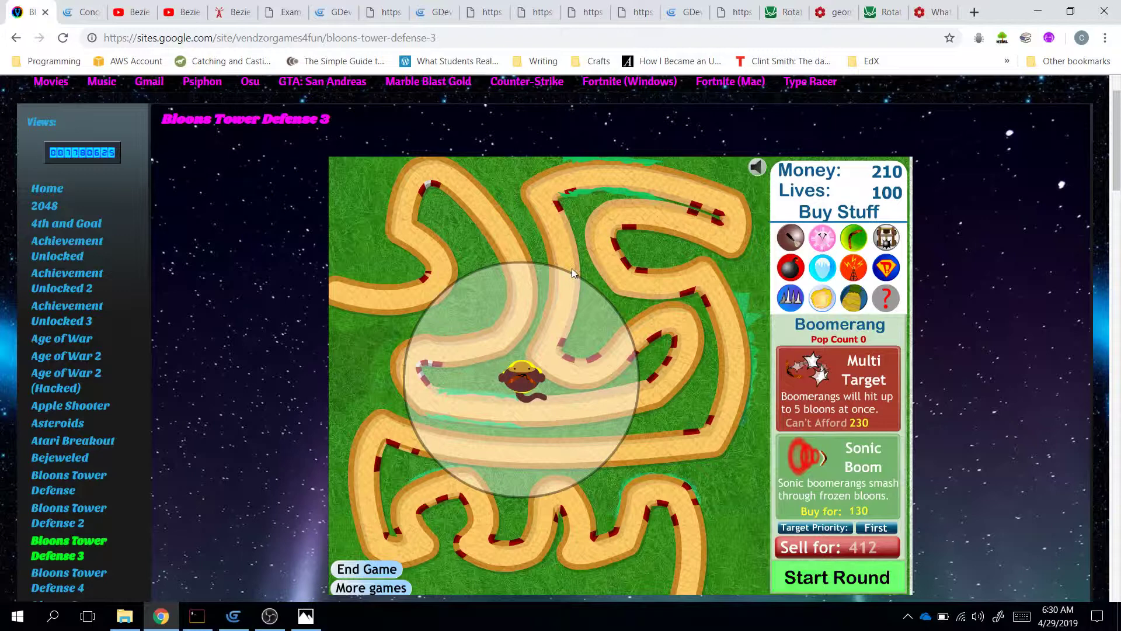
click(811, 579)
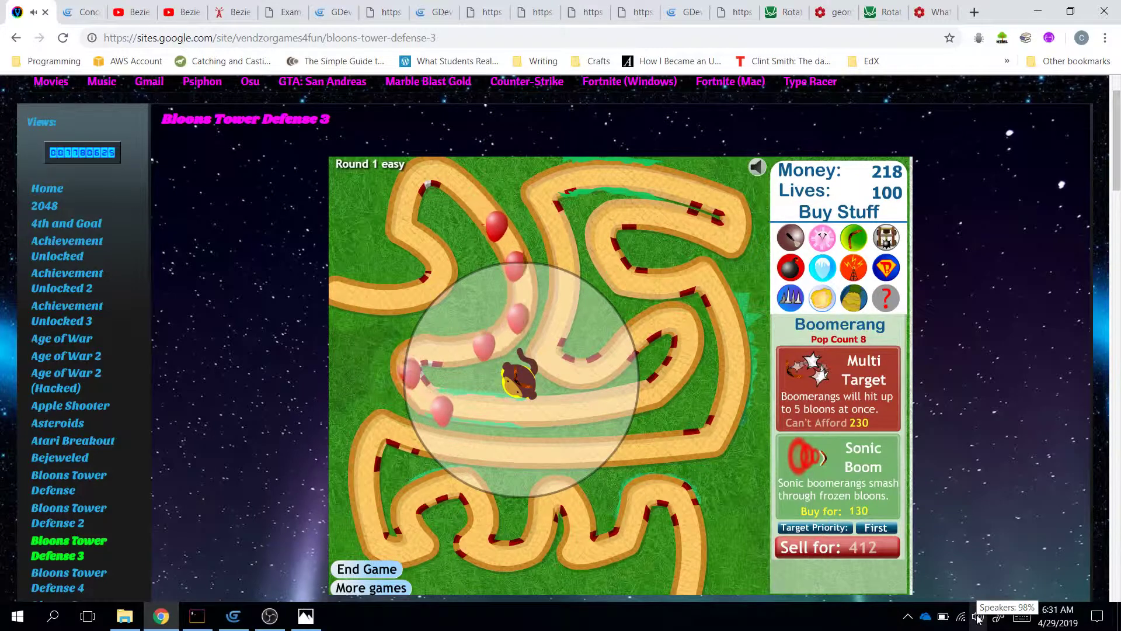
Turn the system speaker volume down to 0
click(977, 617)
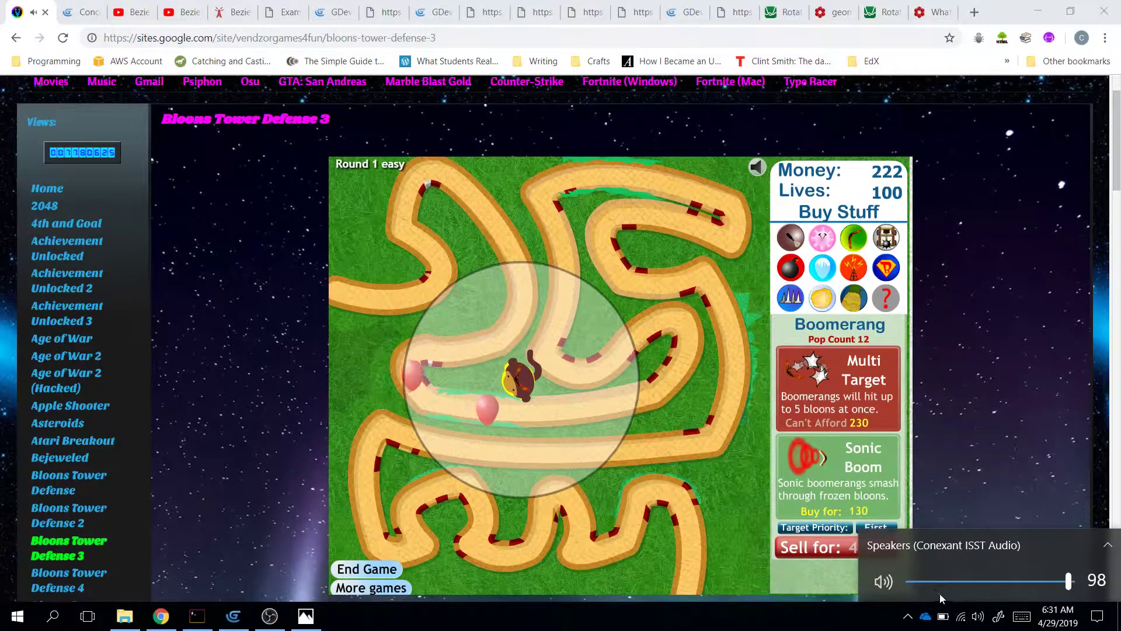
drag(940, 584, 908, 582)
click(971, 432)
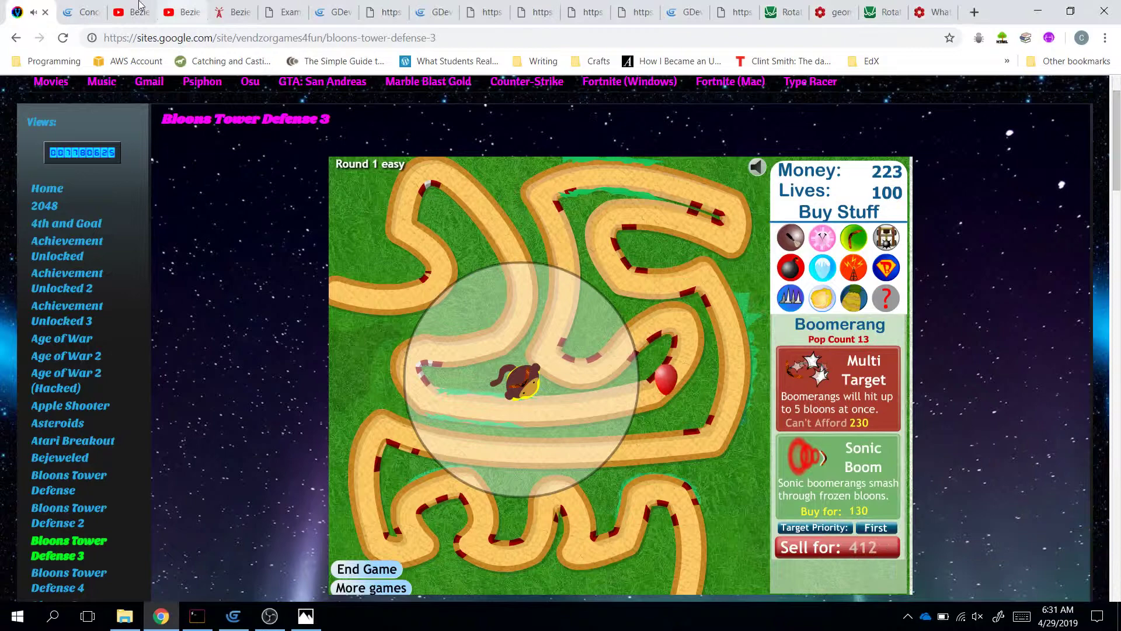
Look through the GDevelop wiki, linear and quadratic Bezier video, and javascript.info article tabs
click(85, 5)
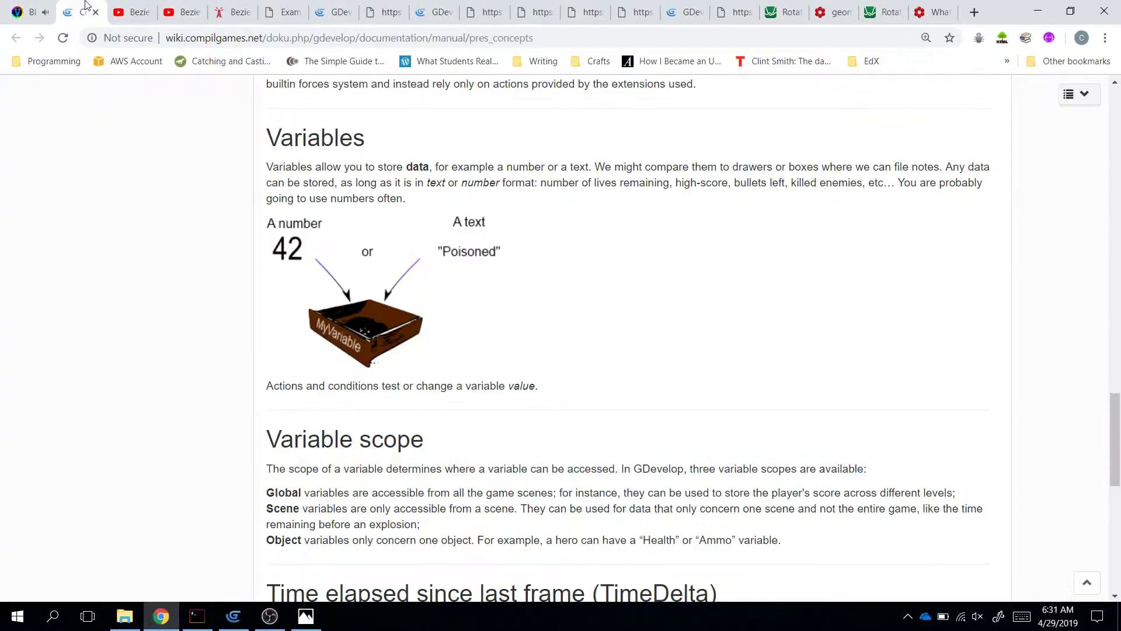
click(117, 8)
click(181, 11)
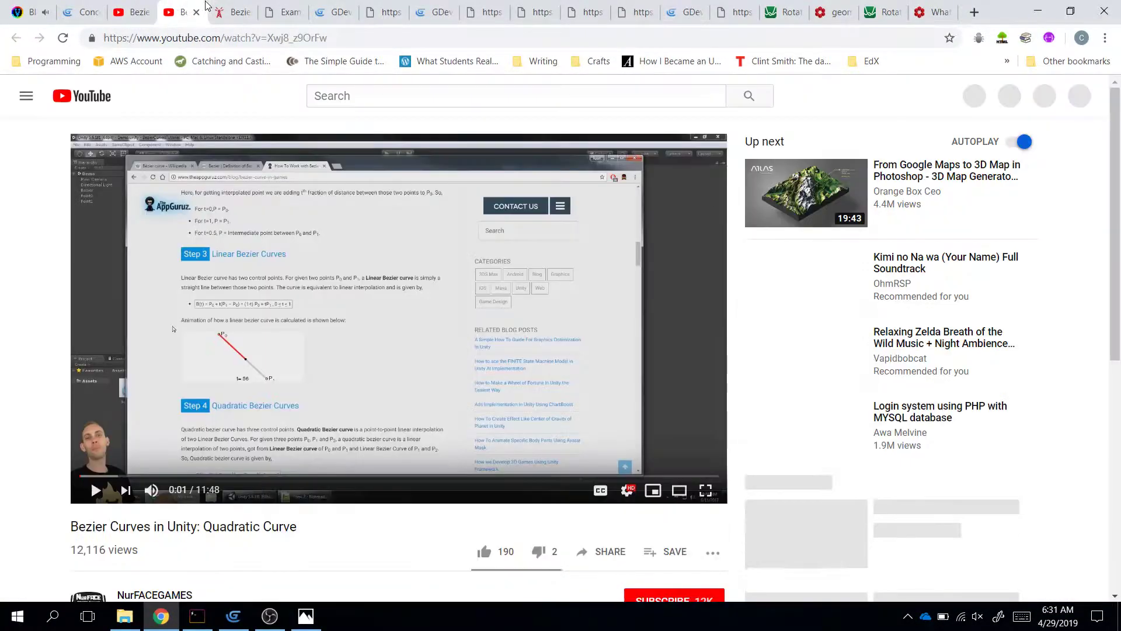
click(235, 7)
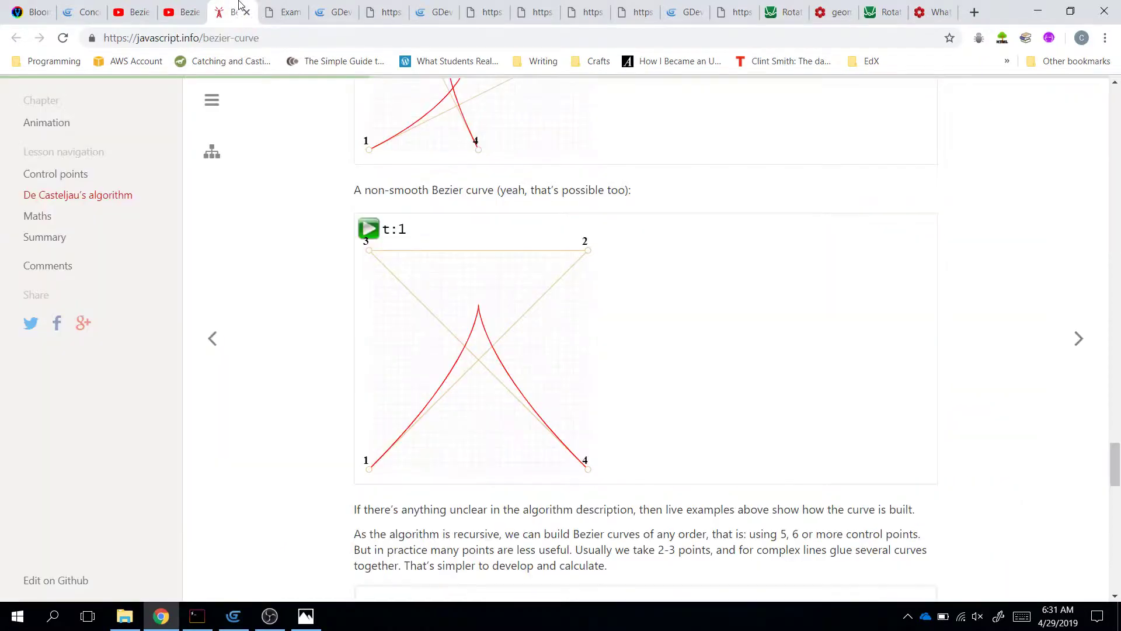
click(139, 12)
Close the two Bezier curve video tabs and the javascript.info article tab
click(146, 12)
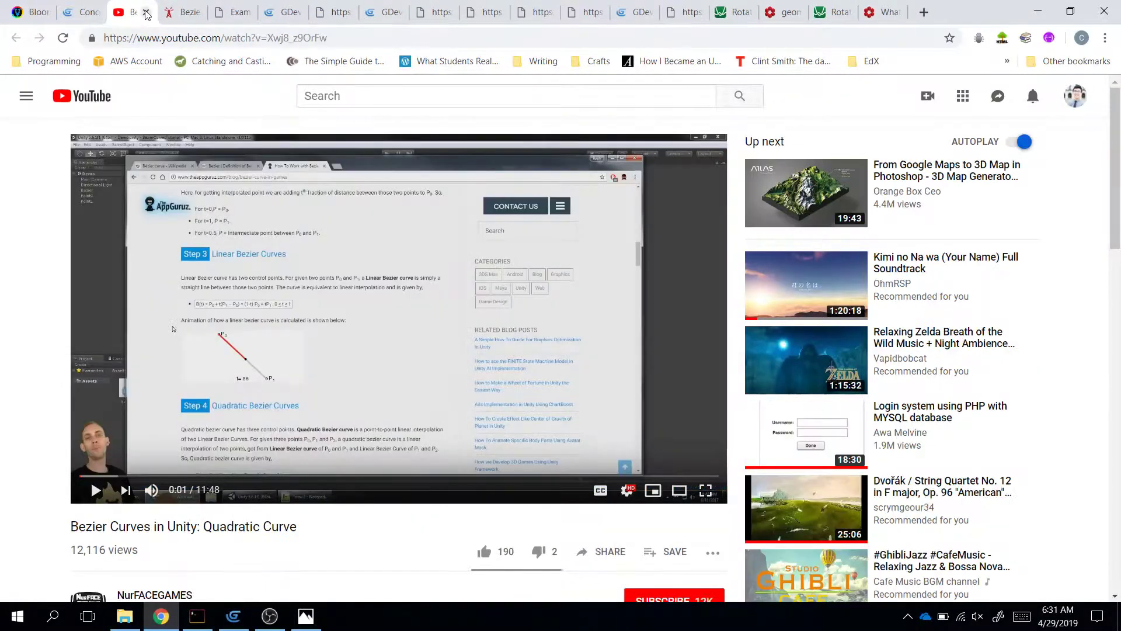
click(146, 13)
click(146, 13)
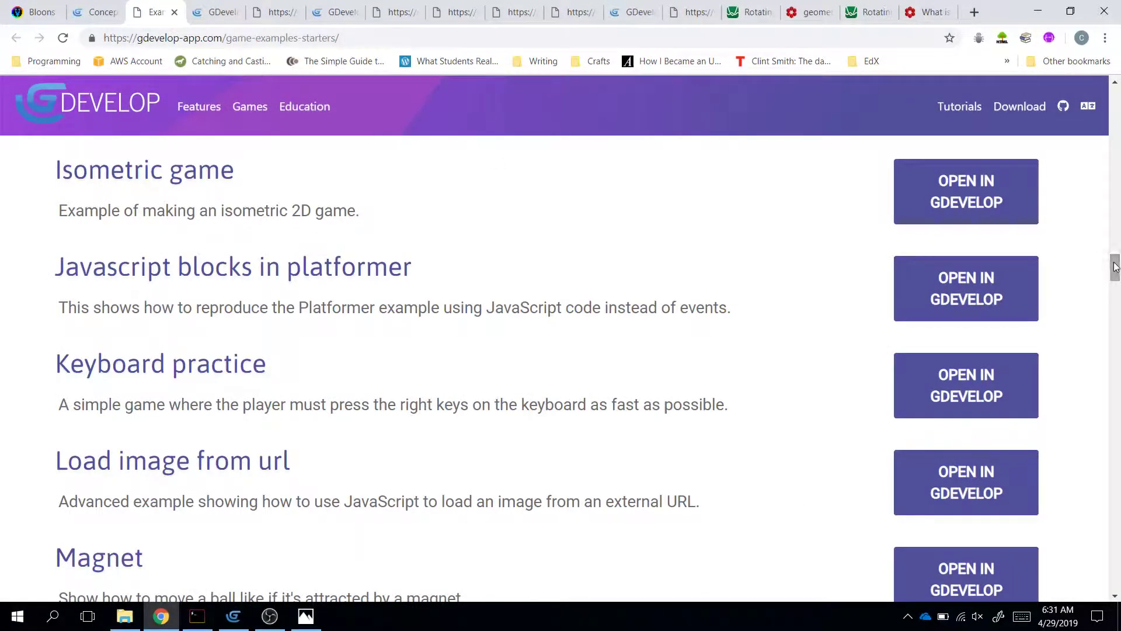
Scroll the GDevelop examples page and glance at the parabola preview and web editor tabs
drag(1115, 267, 1111, 103)
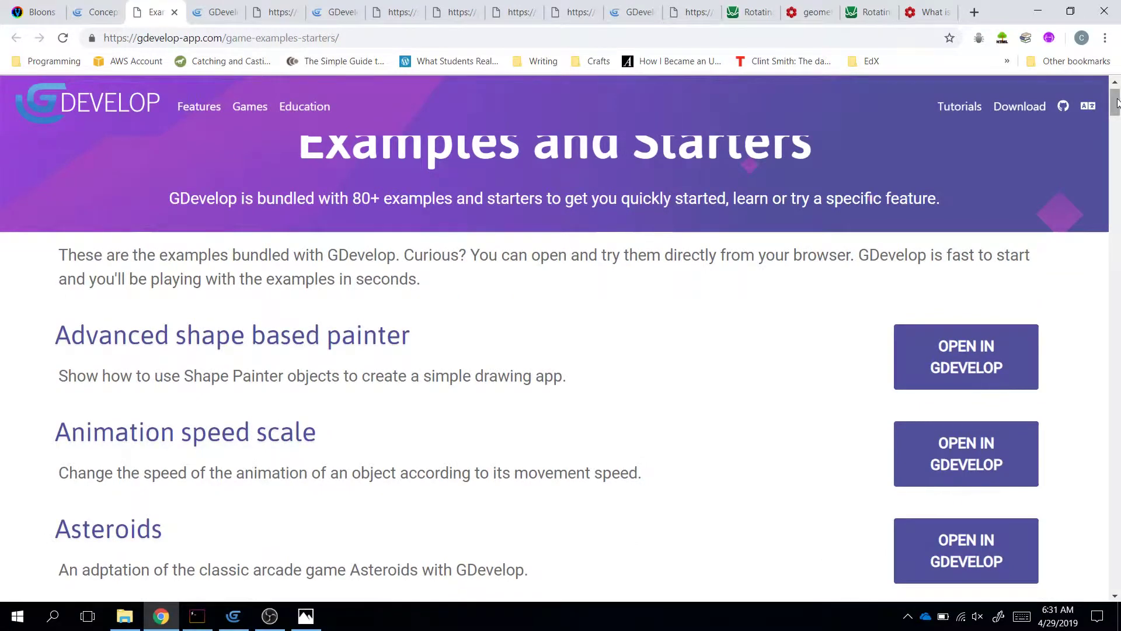
drag(1118, 103, 1104, 174)
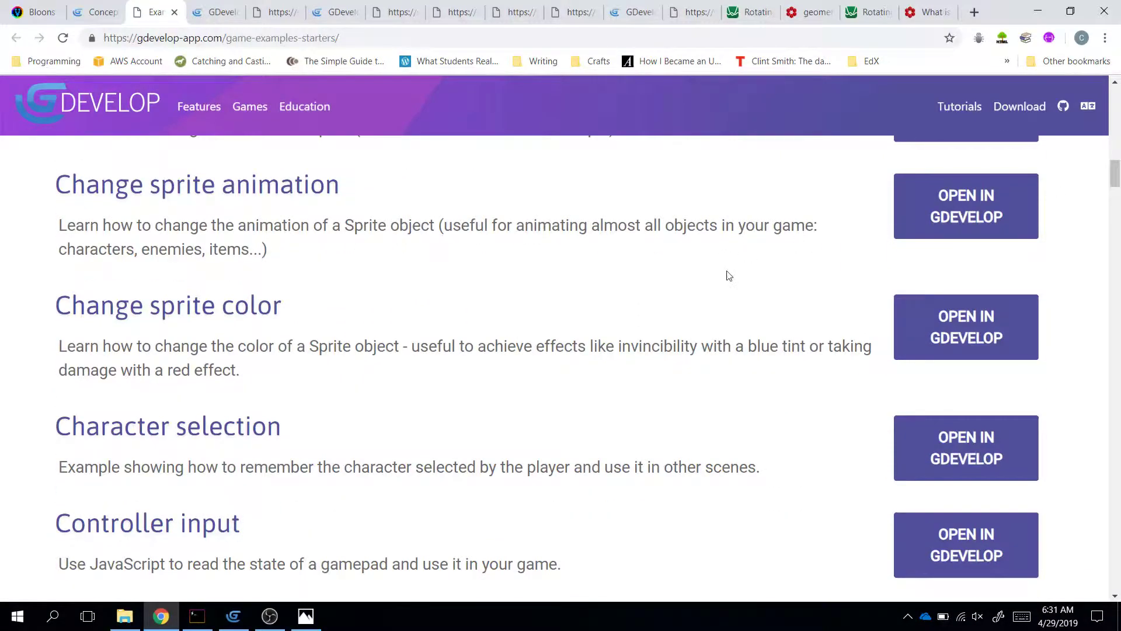
click(255, 6)
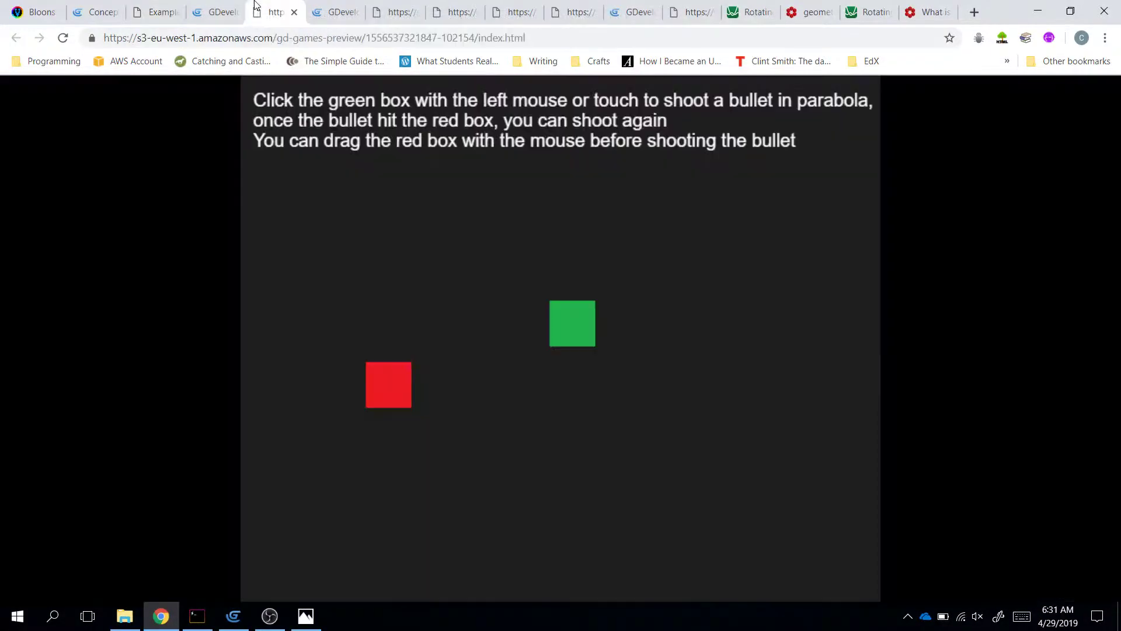
click(223, 6)
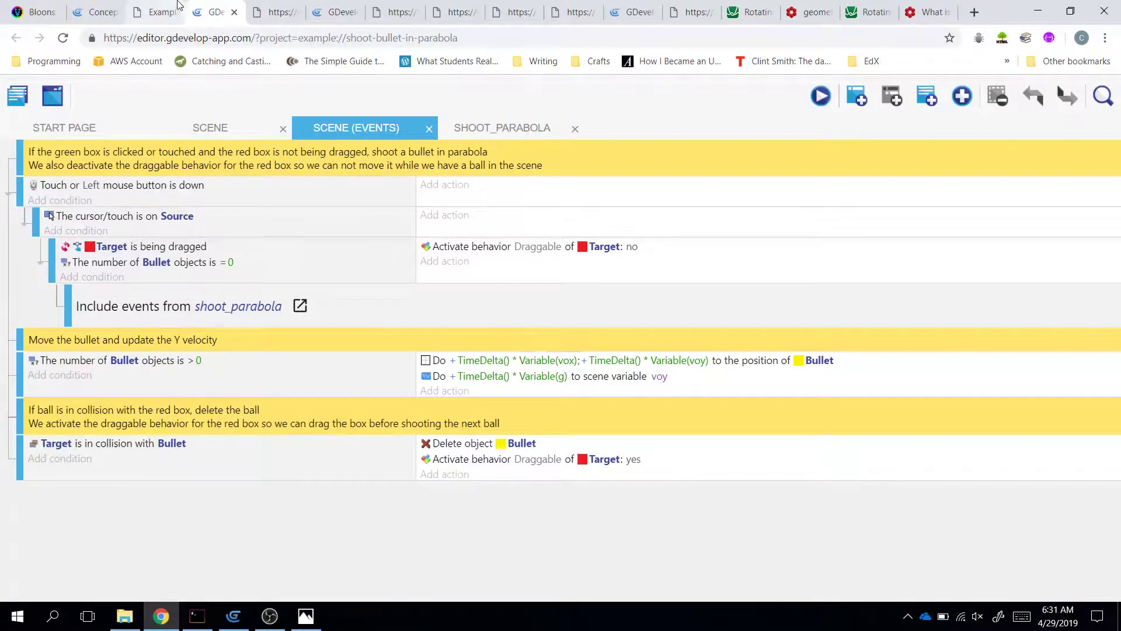
click(155, 12)
Scroll further down the examples list, then bring up the bullet-in-parabola preview tab
scroll(610, 278, down, 20)
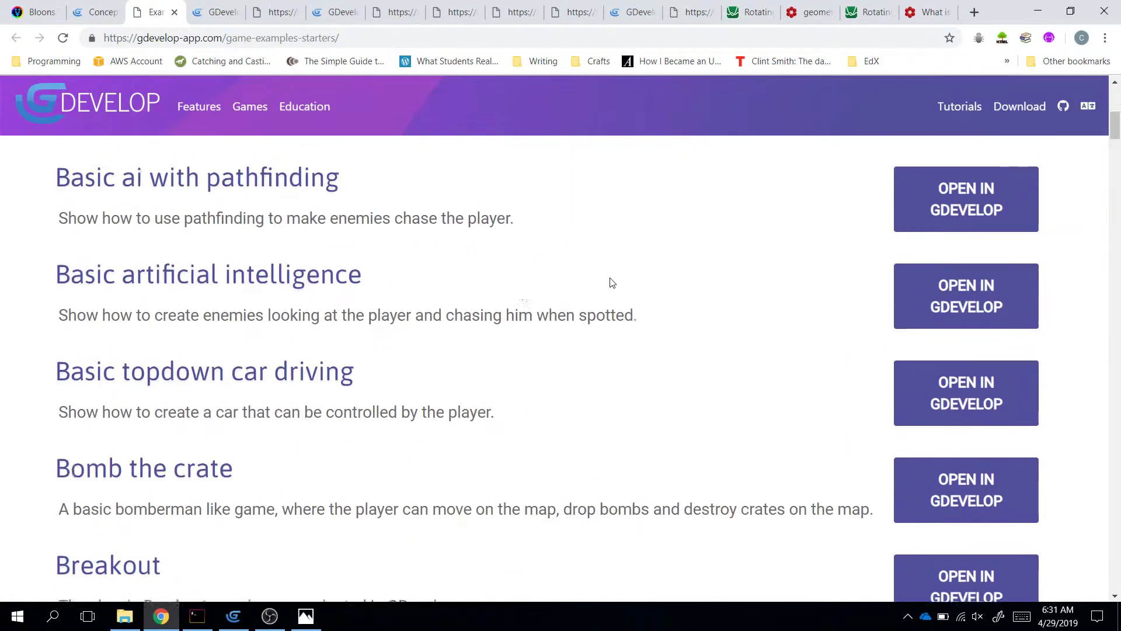
scroll(454, 300, down, 20)
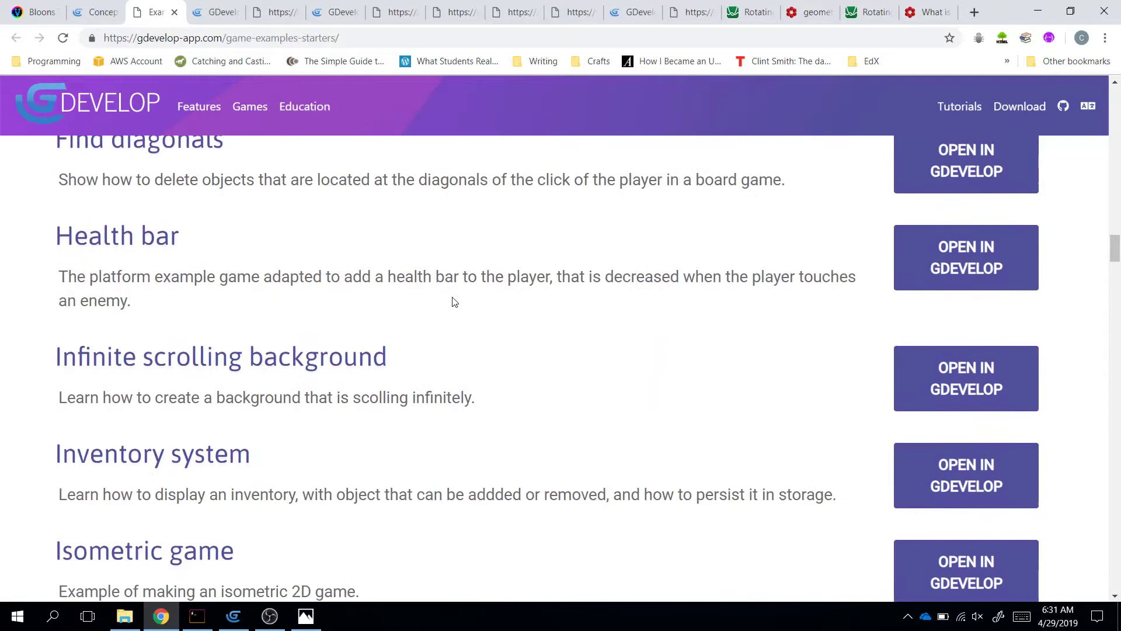
scroll(389, 319, down, 20)
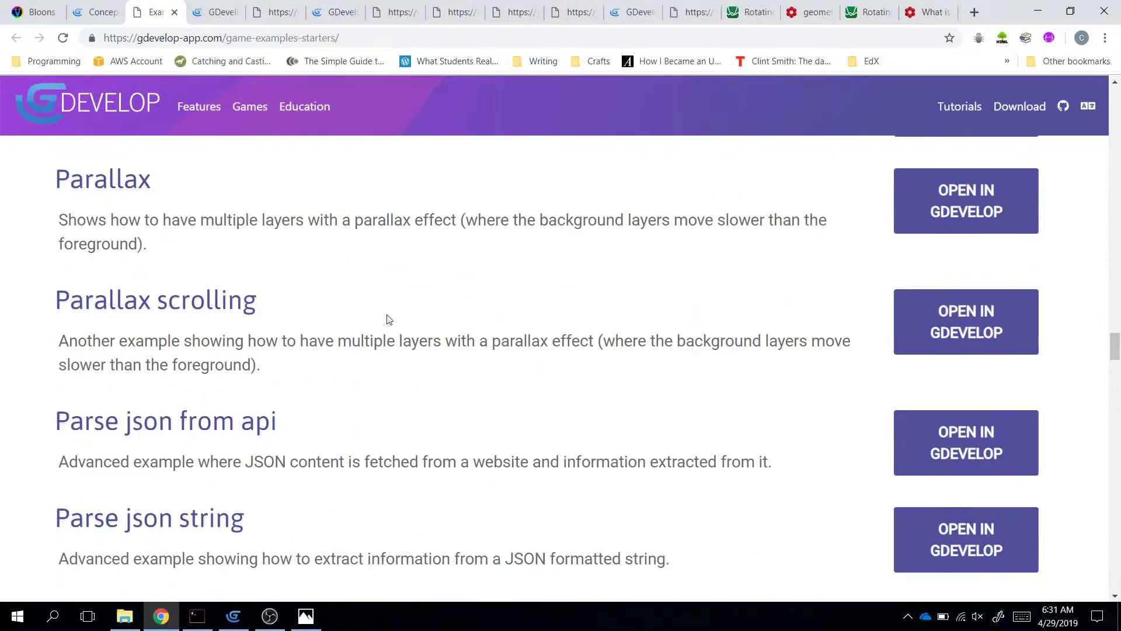
scroll(389, 320, down, 20)
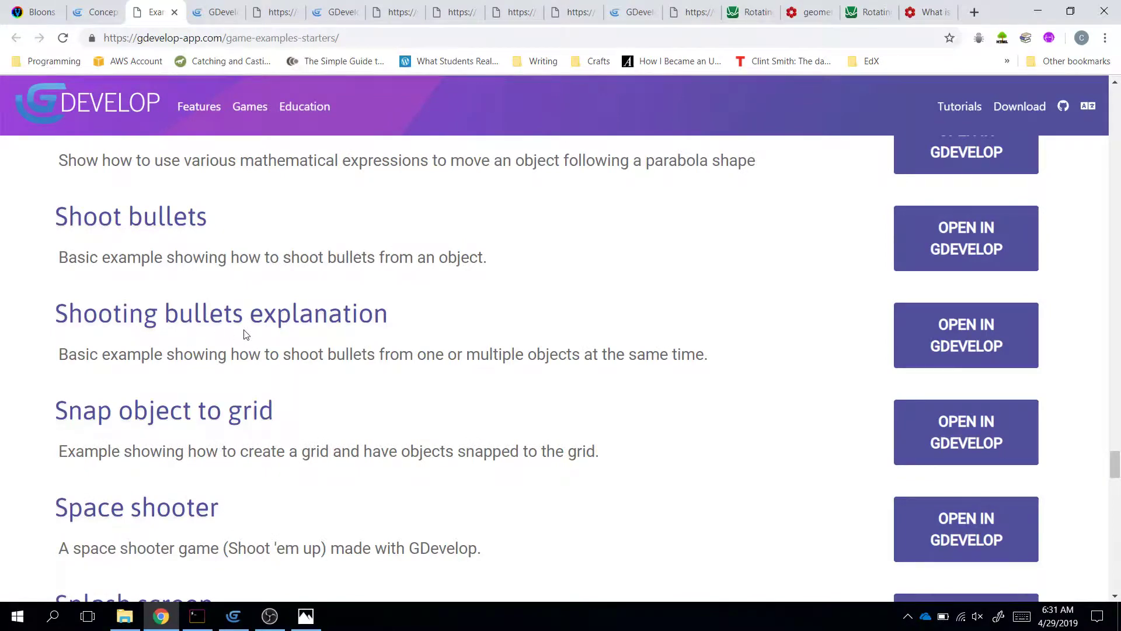
click(233, 5)
In the parabola preview, shoot a bullet from the green box in an arc at the red box
click(274, 5)
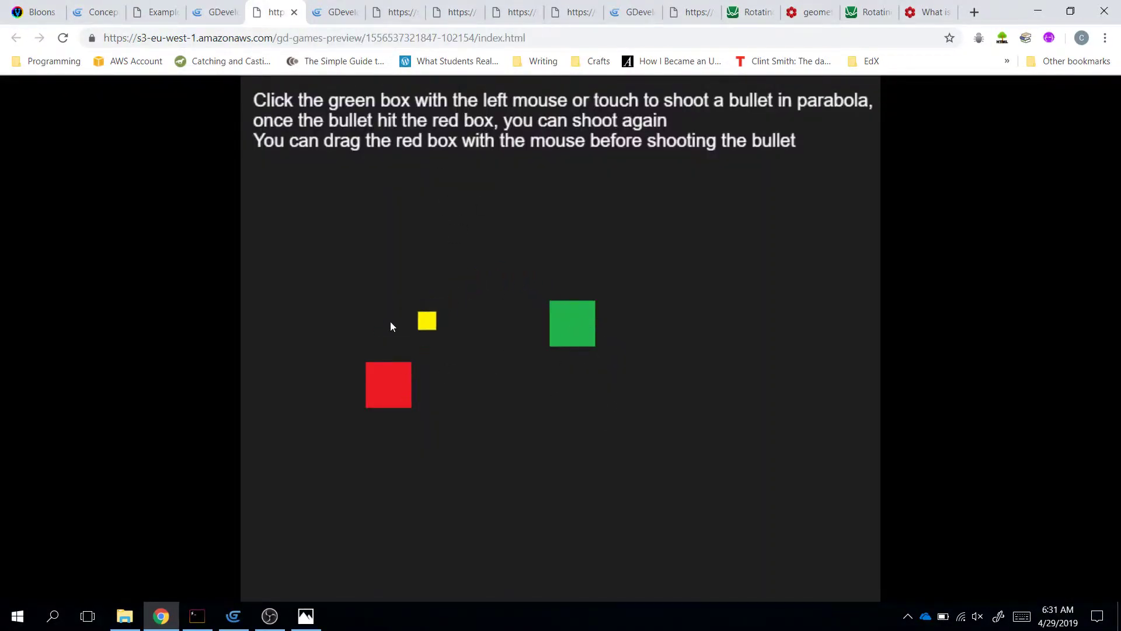
click(582, 325)
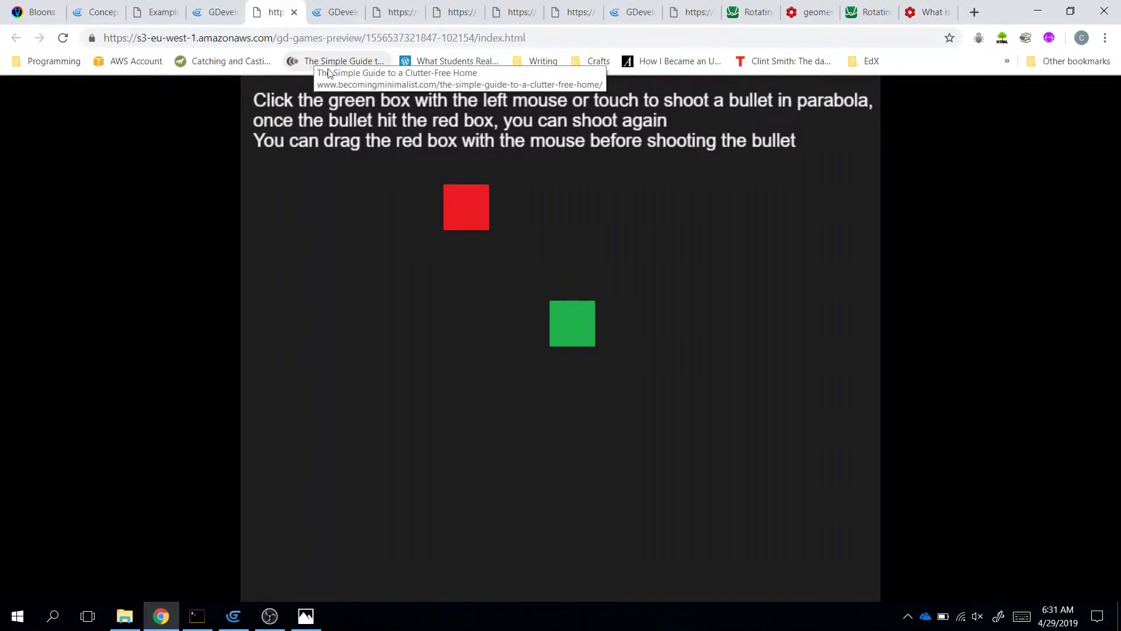
Find 'Move object in circle' in the examples list, then view its preview with two circling green squares
click(397, 9)
click(358, 4)
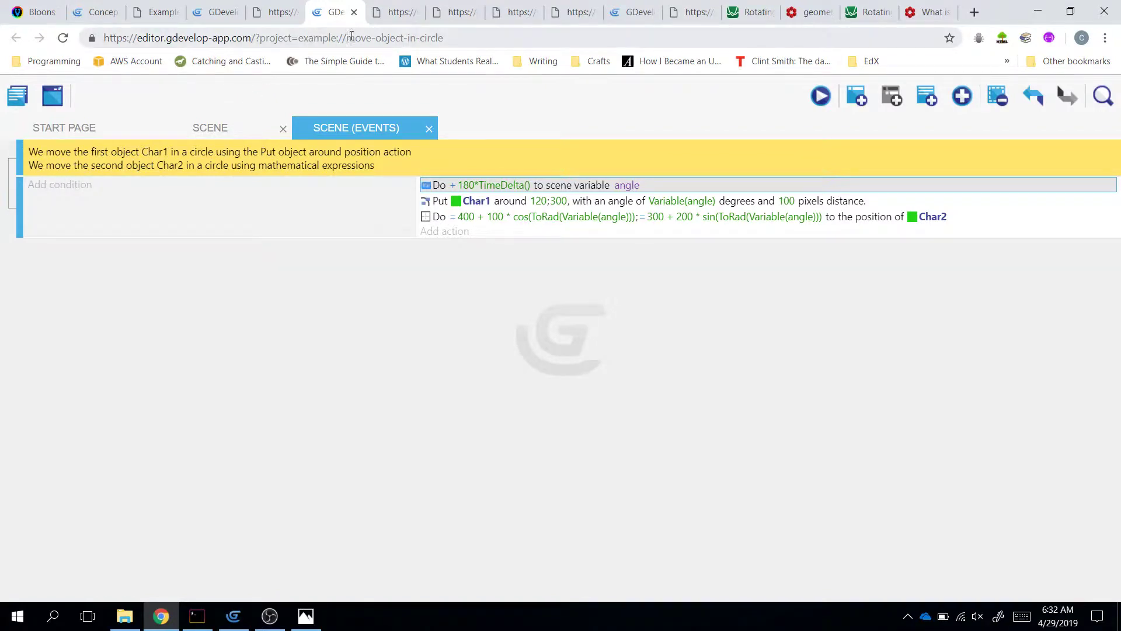
click(217, 12)
click(153, 7)
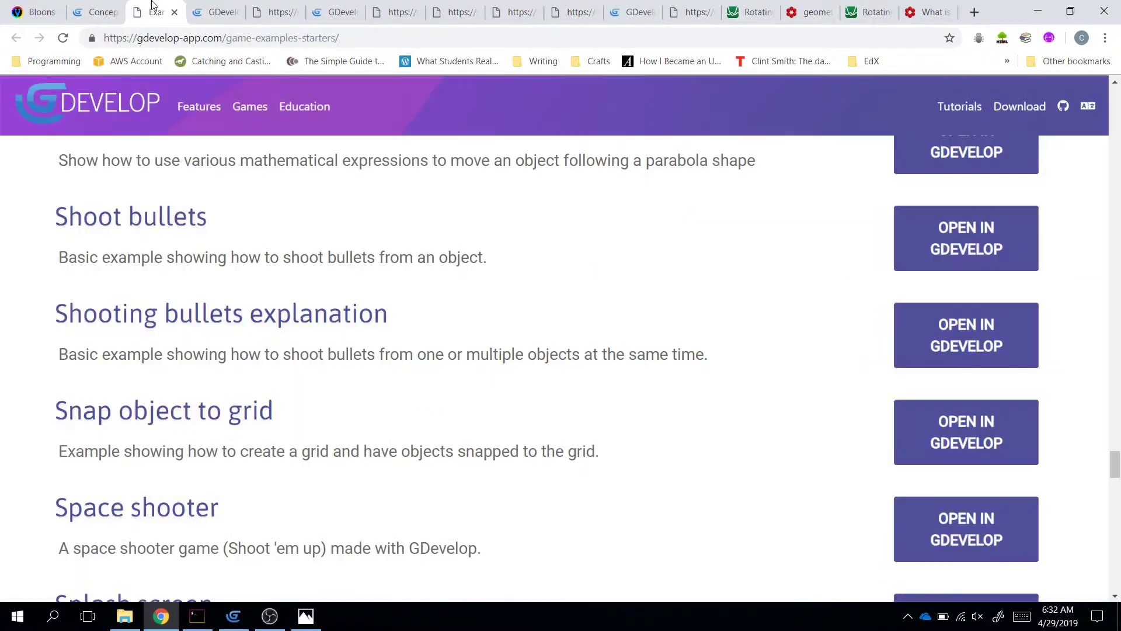
scroll(315, 290, up, 20)
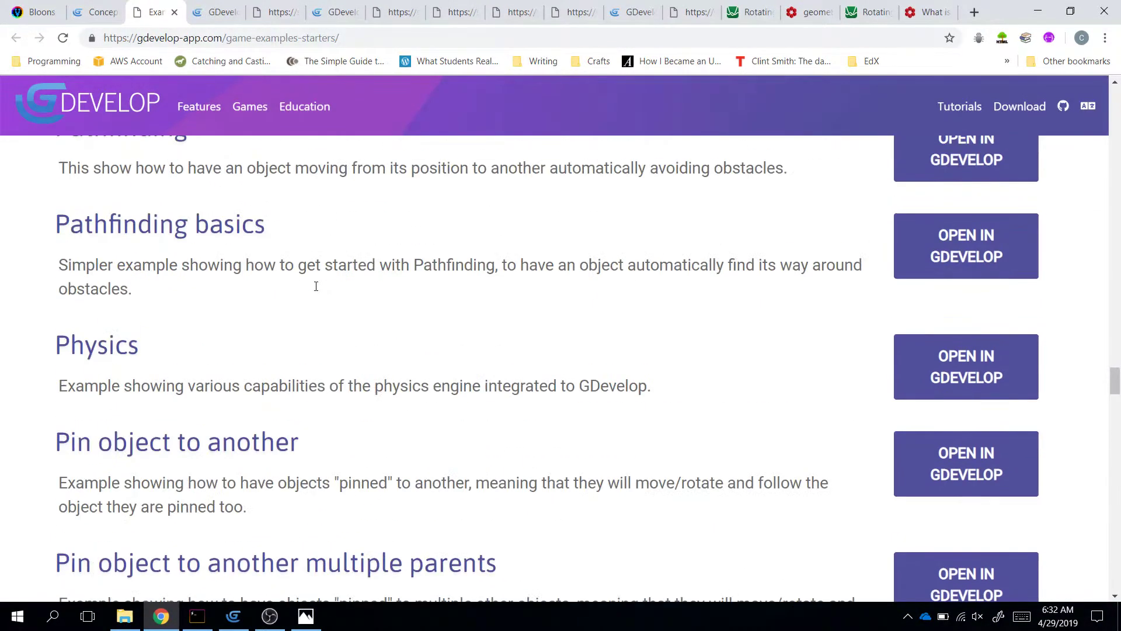
scroll(316, 287, up, 20)
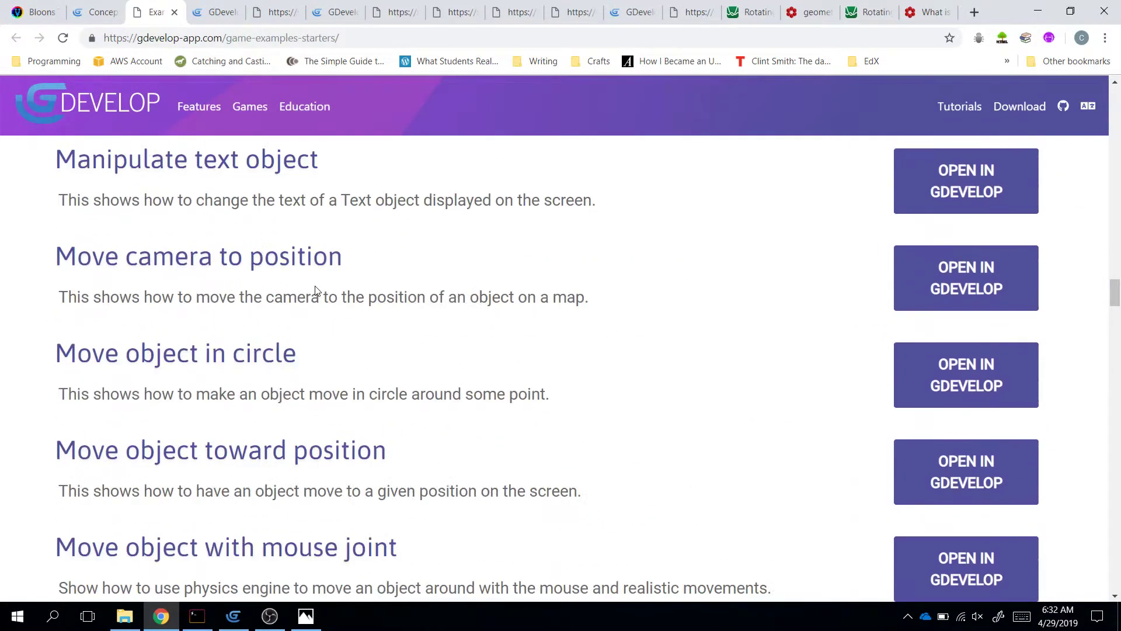
scroll(275, 234, up, 2)
scroll(245, 263, down, 3)
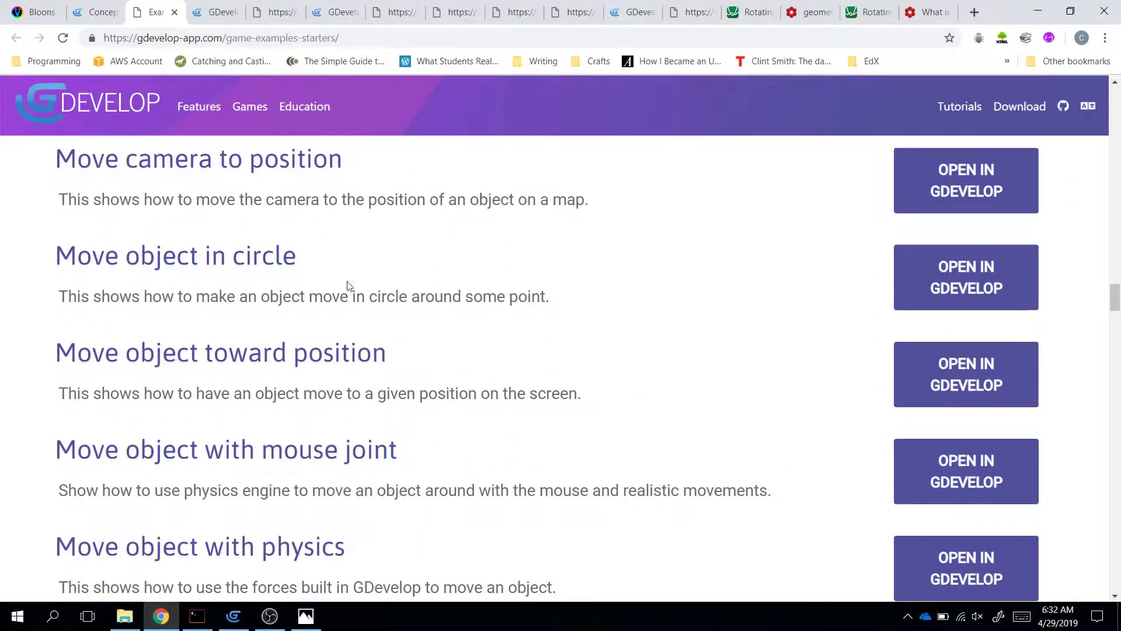
click(341, 12)
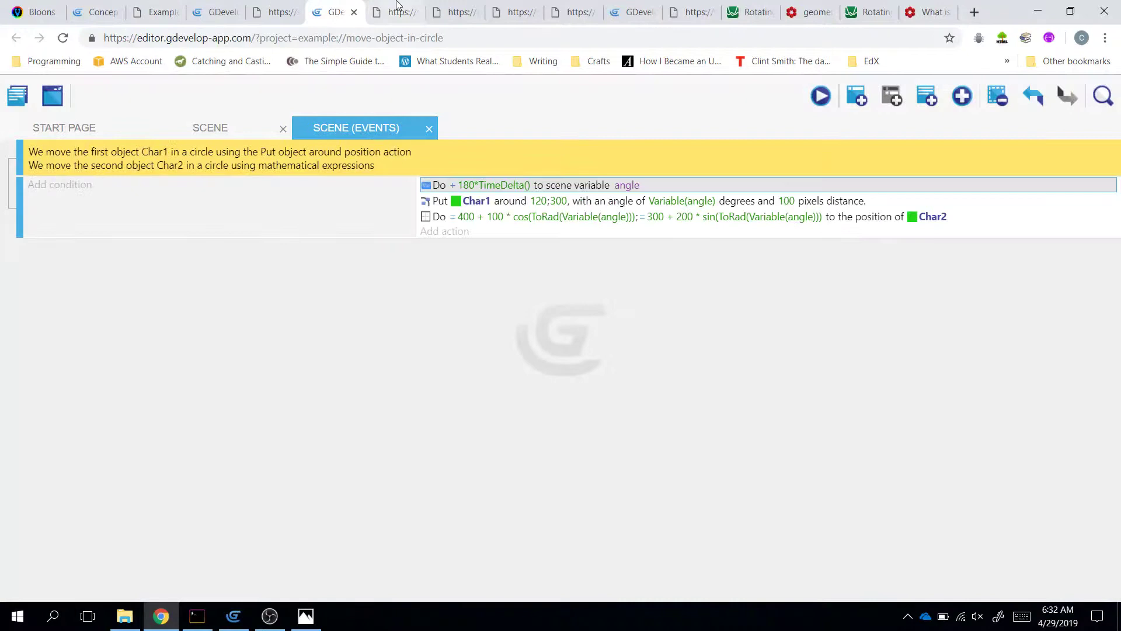
click(396, 7)
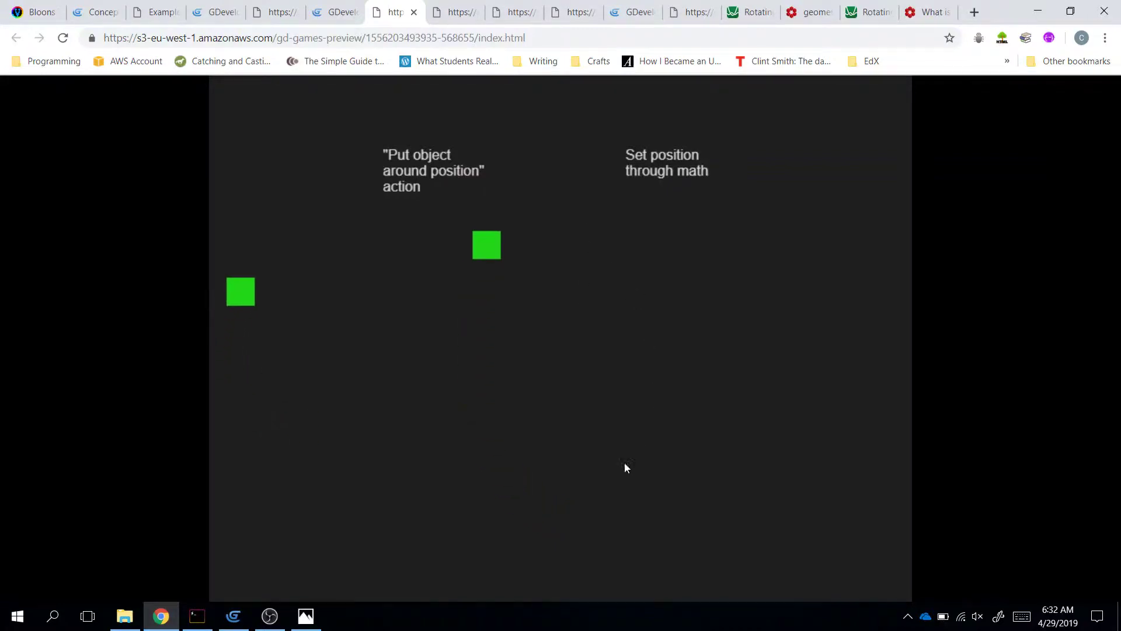
Flip through the successive circle-example preview tabs, then return to the Scene (Events) sheet
click(335, 12)
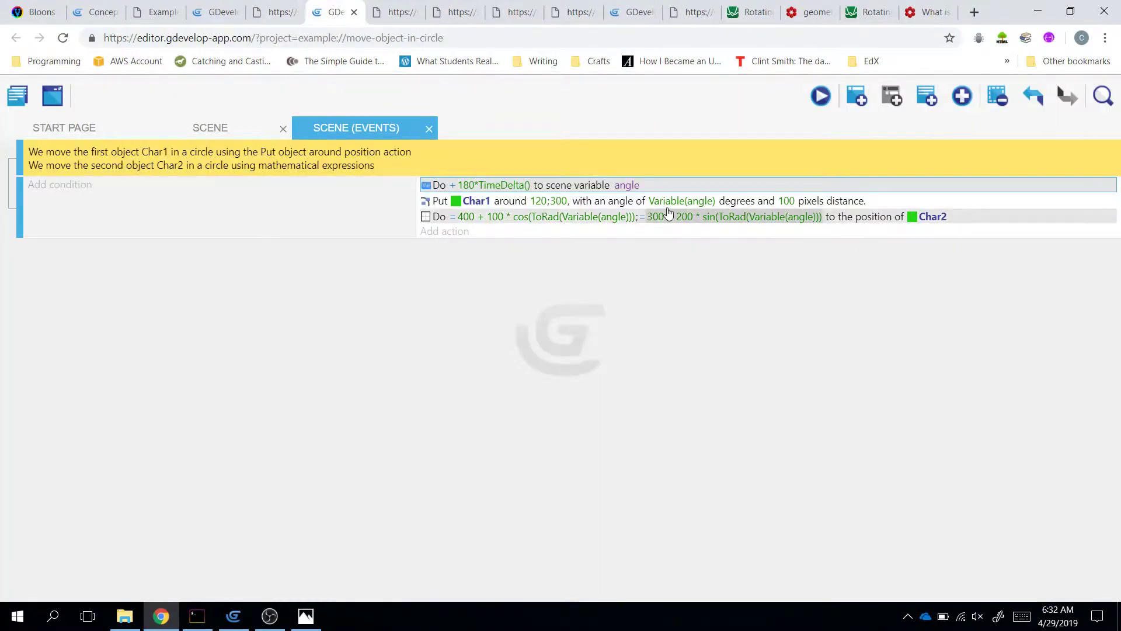
click(393, 11)
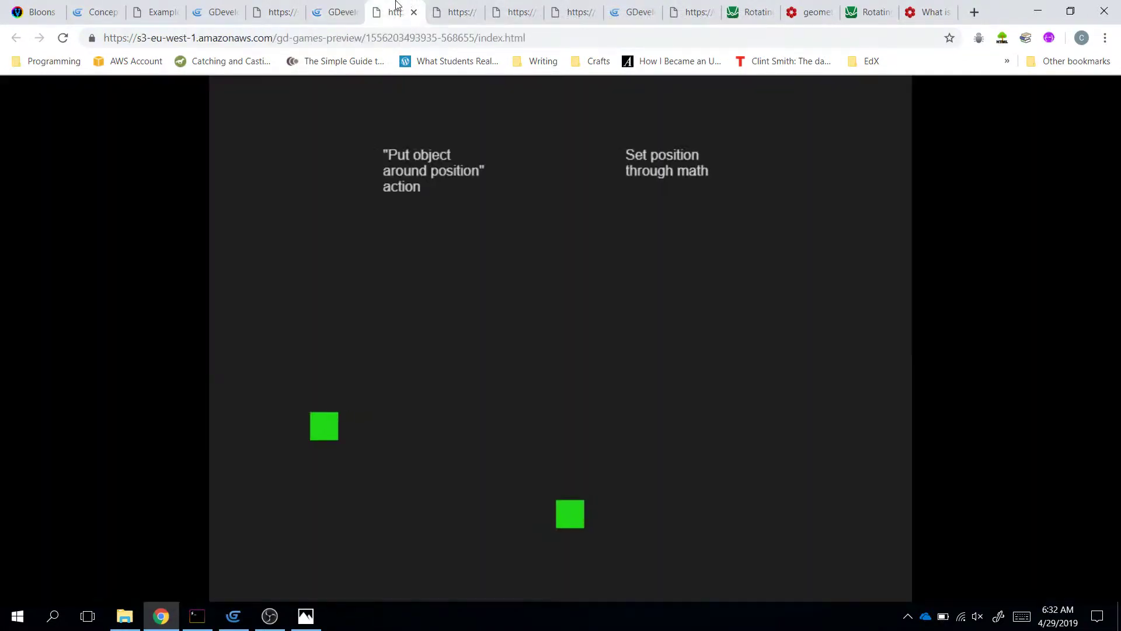
click(458, 9)
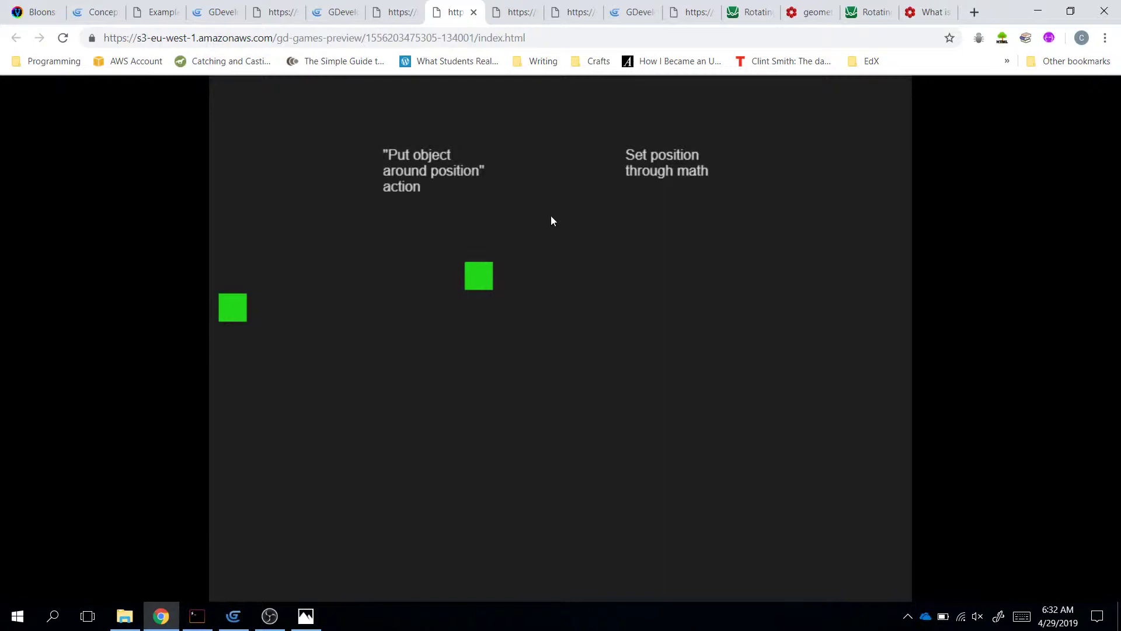
click(517, 10)
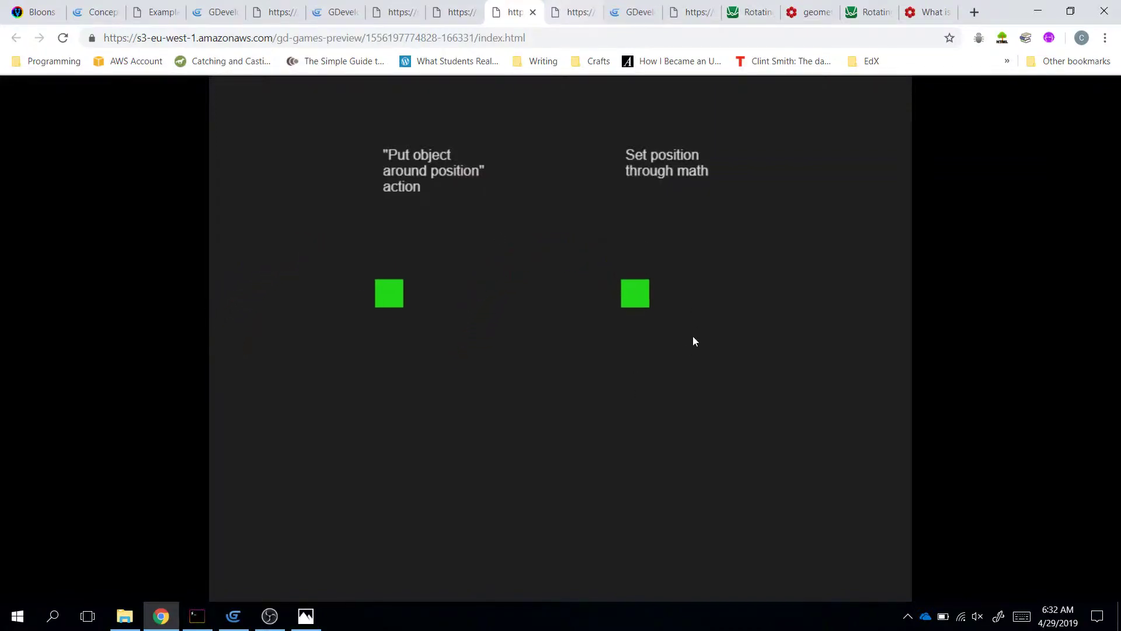
click(556, 7)
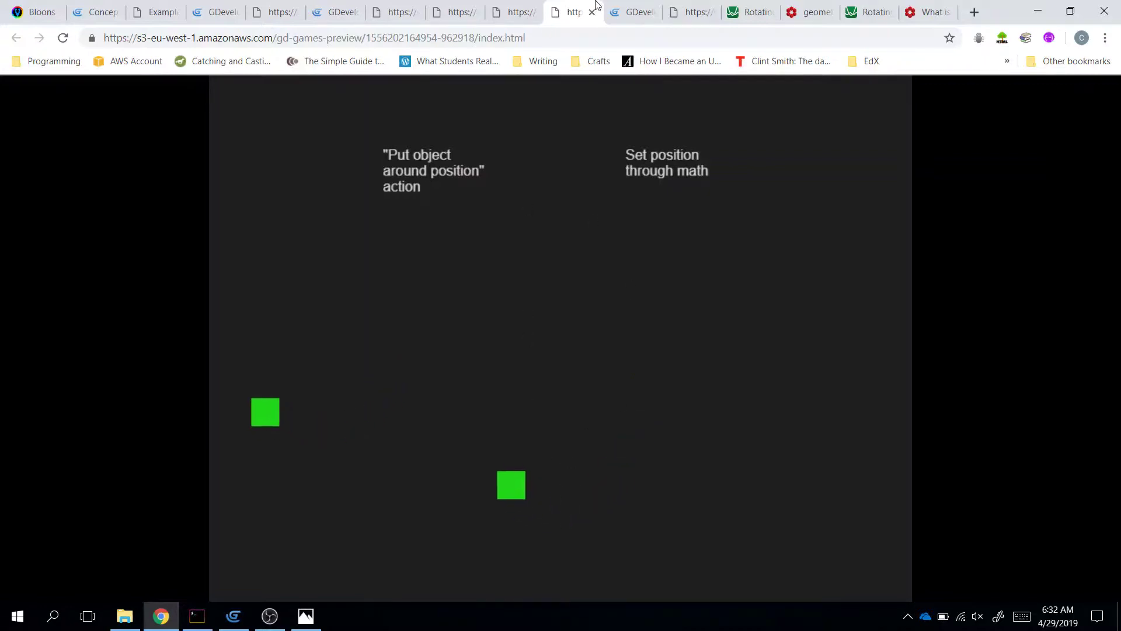
click(333, 12)
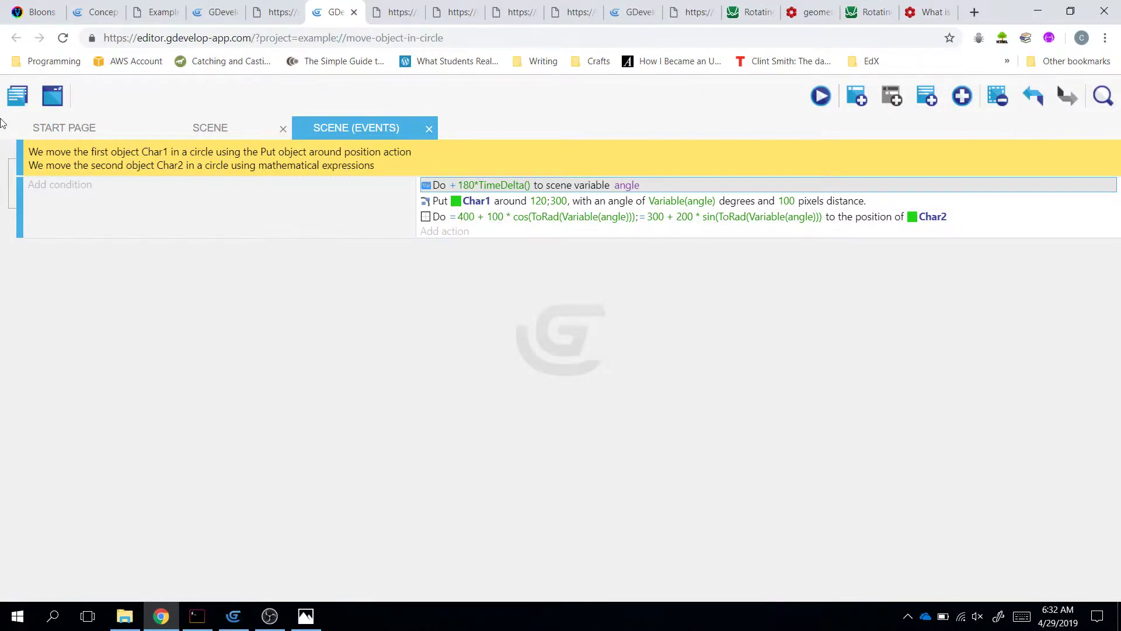
click(18, 96)
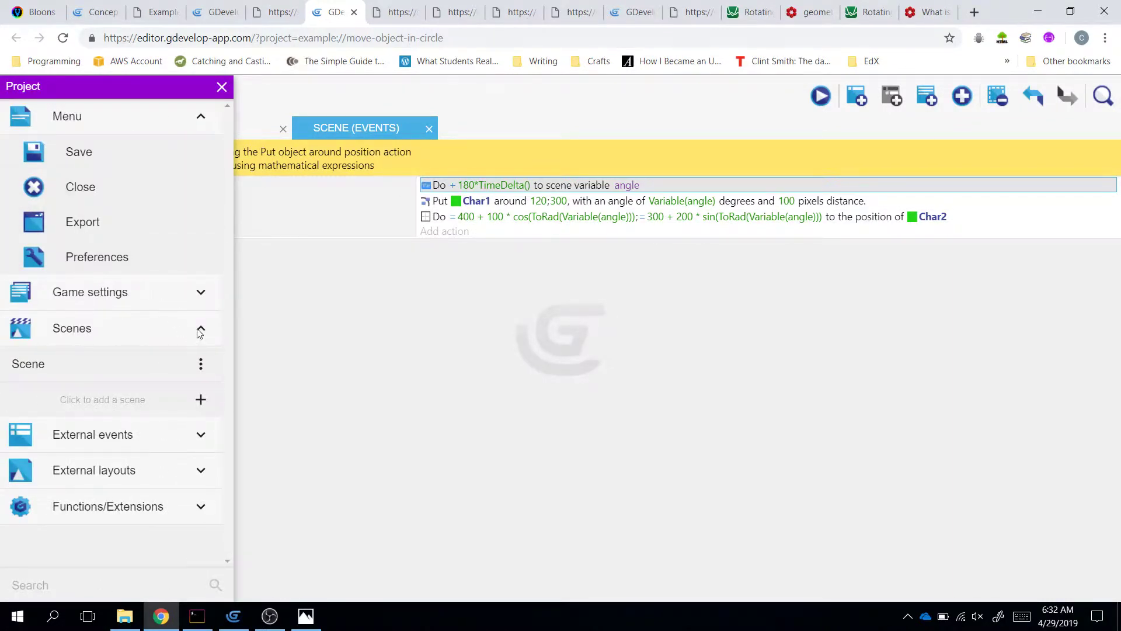
click(97, 153)
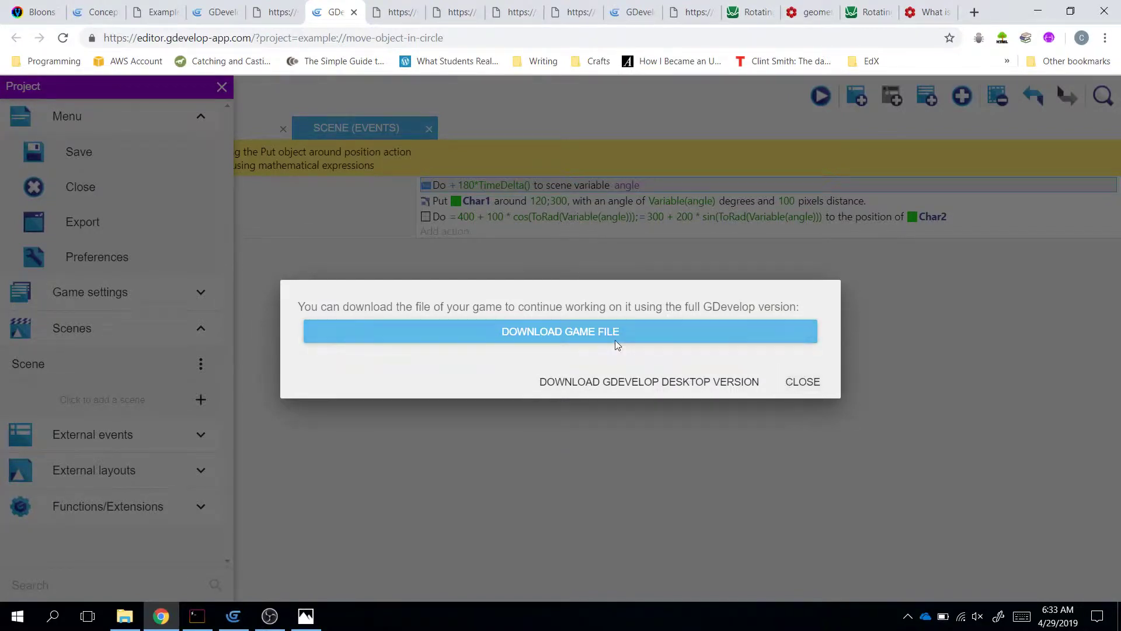
click(604, 327)
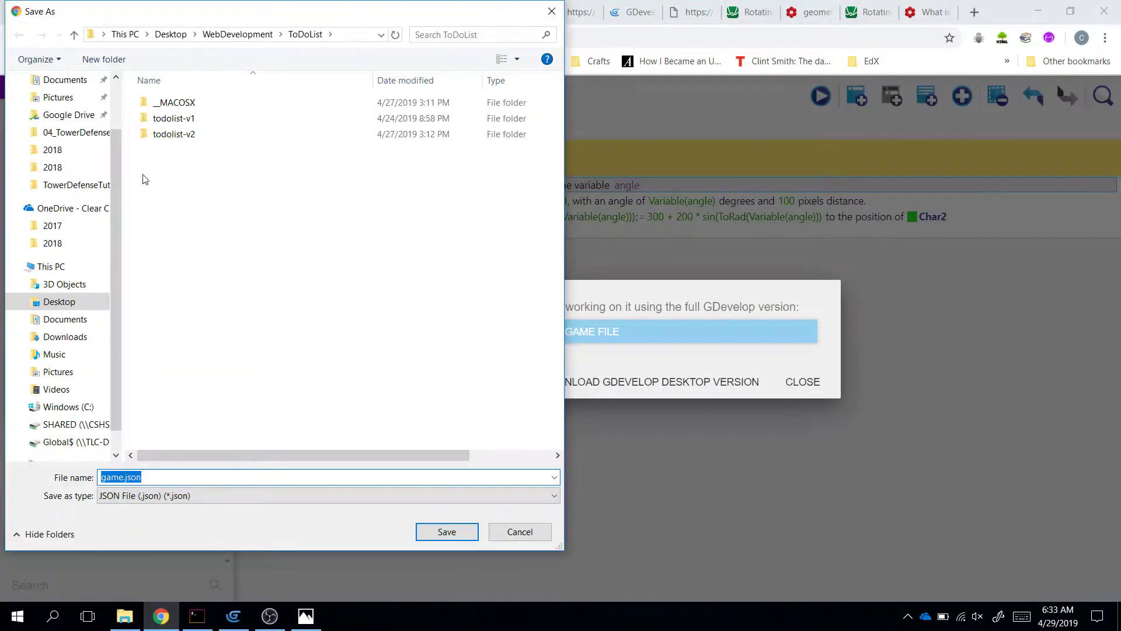
click(88, 244)
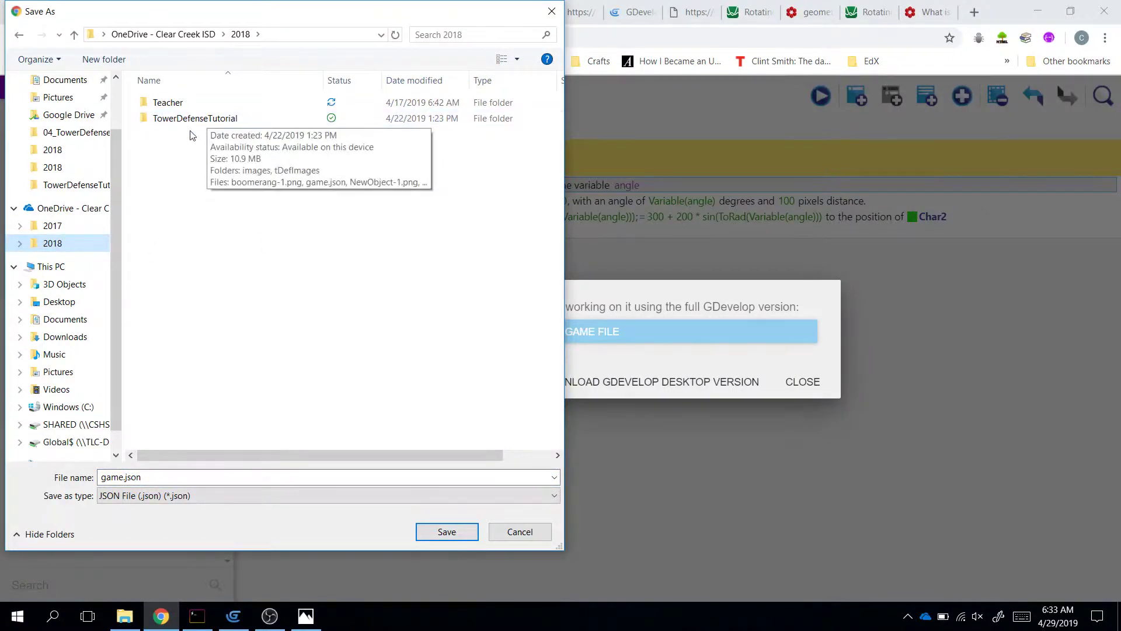
click(67, 430)
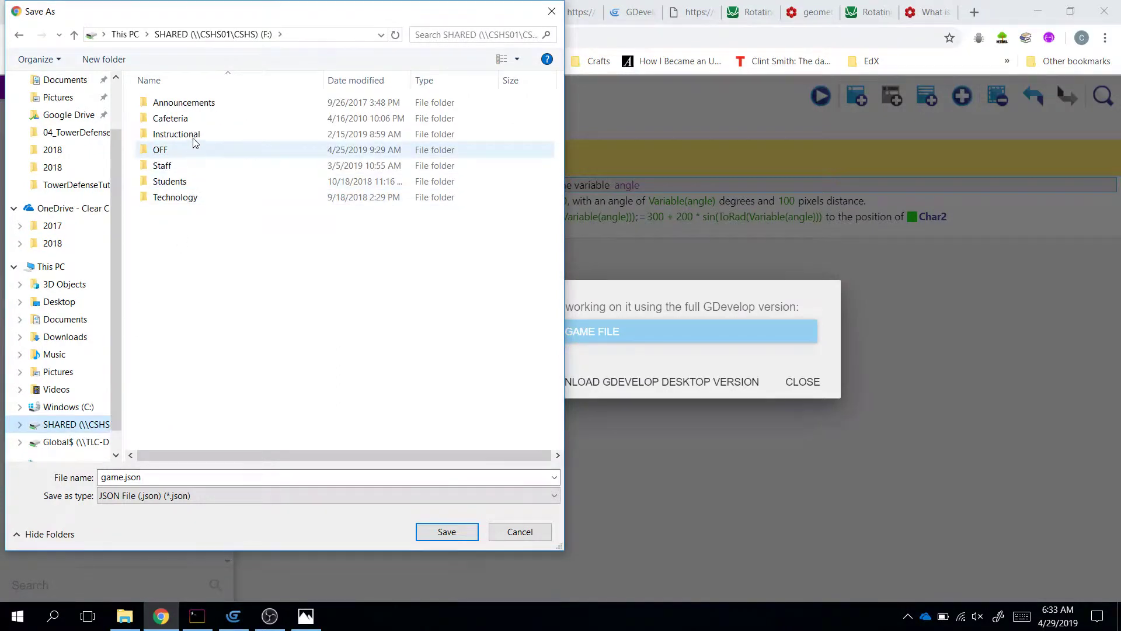
double_click(176, 135)
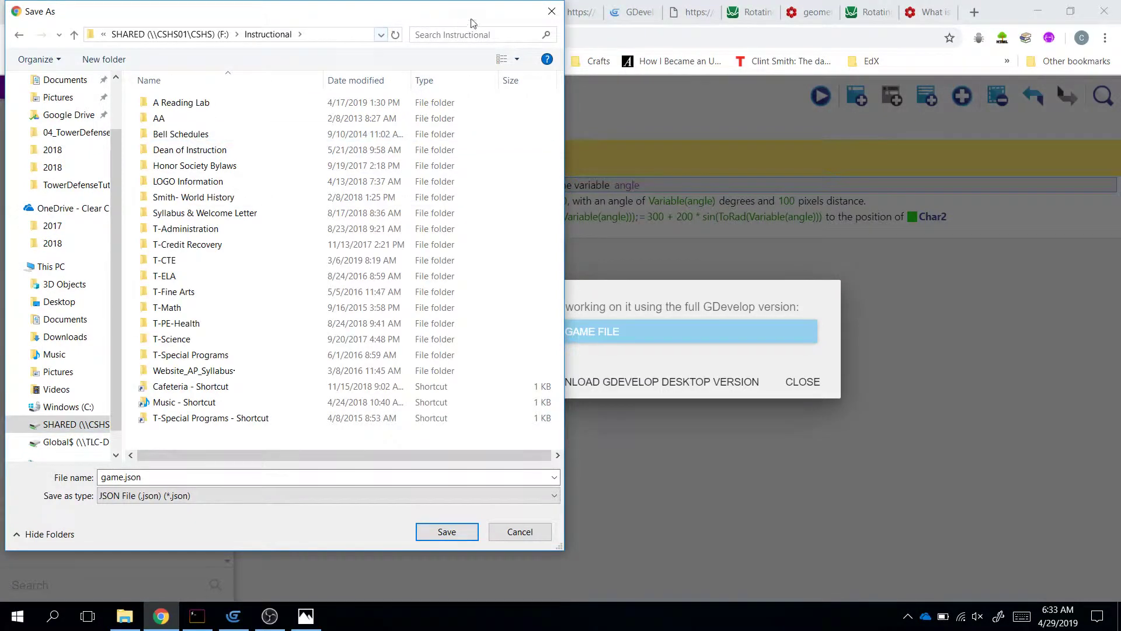
click(543, 16)
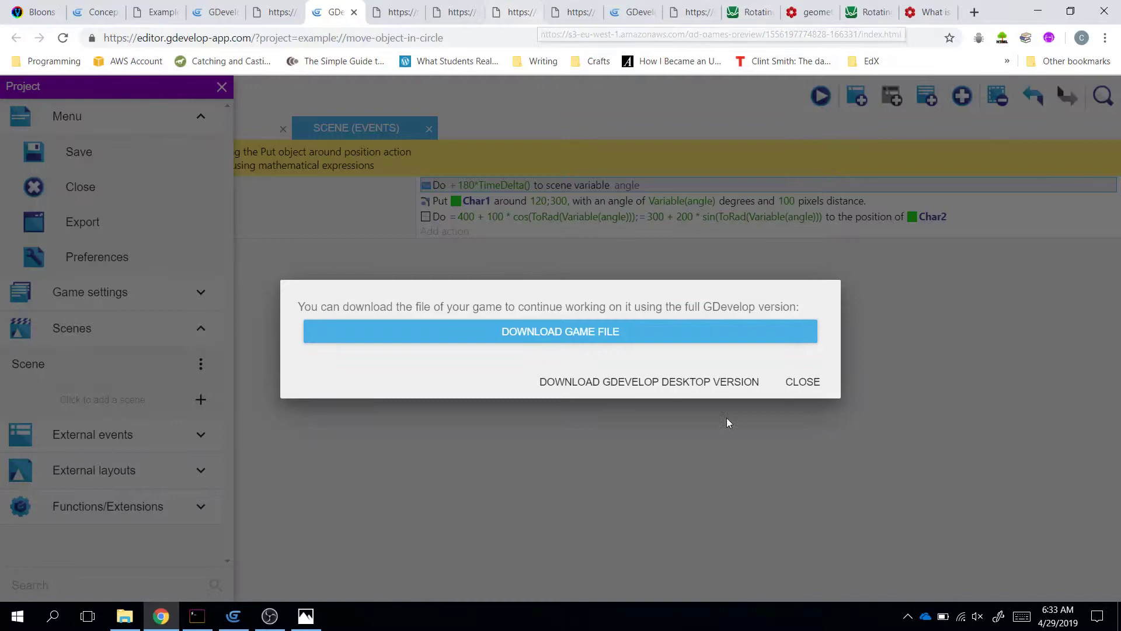
click(805, 387)
click(222, 87)
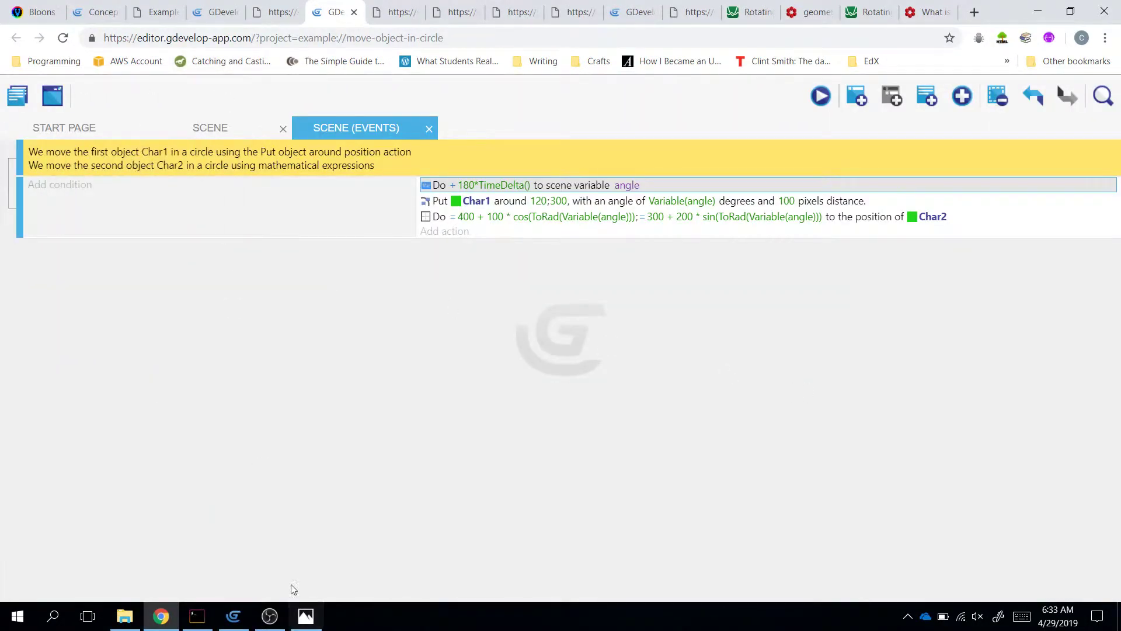
Check the scene list in desktop GDevelop's project panel, then return to the browser web editor
click(241, 615)
click(17, 52)
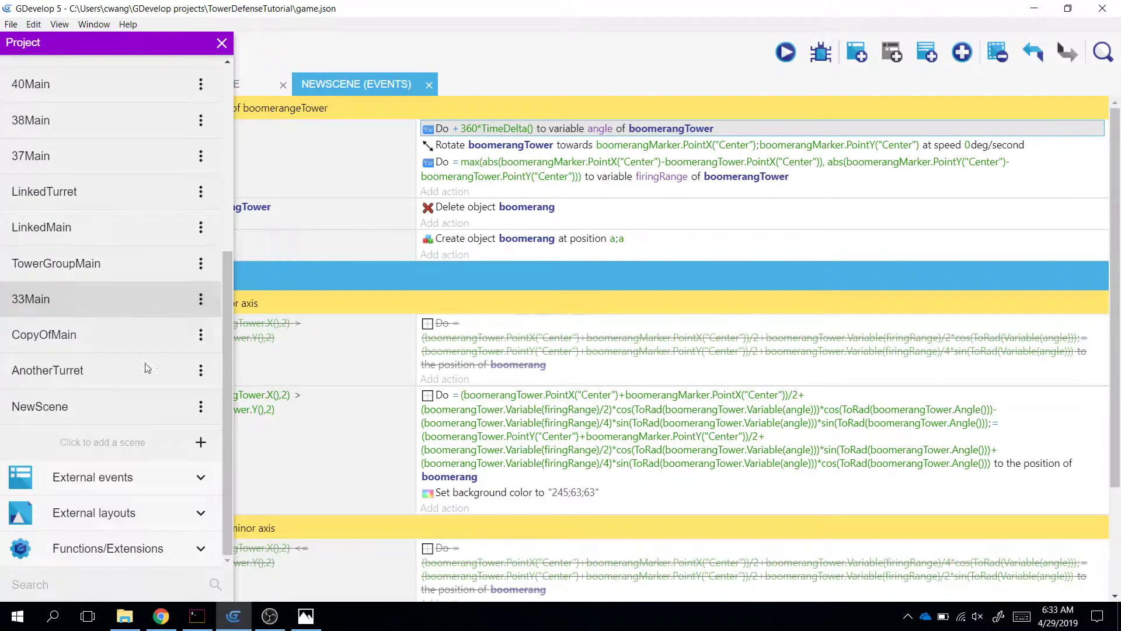
click(160, 616)
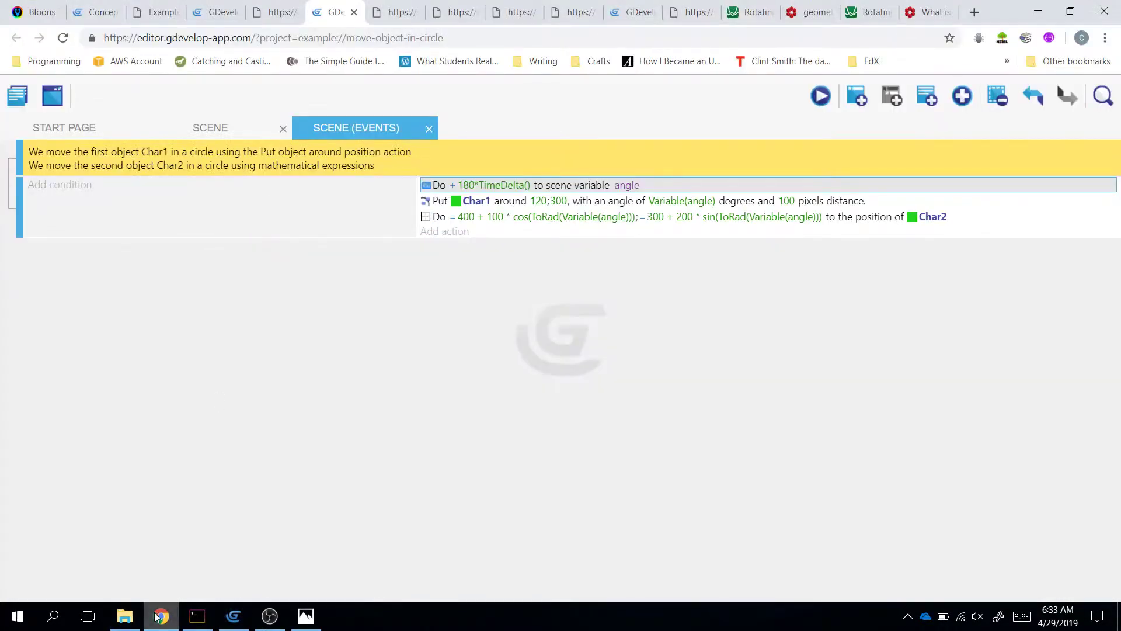
Download the web editor project as game.json to the Desktop
click(16, 97)
click(84, 152)
click(542, 341)
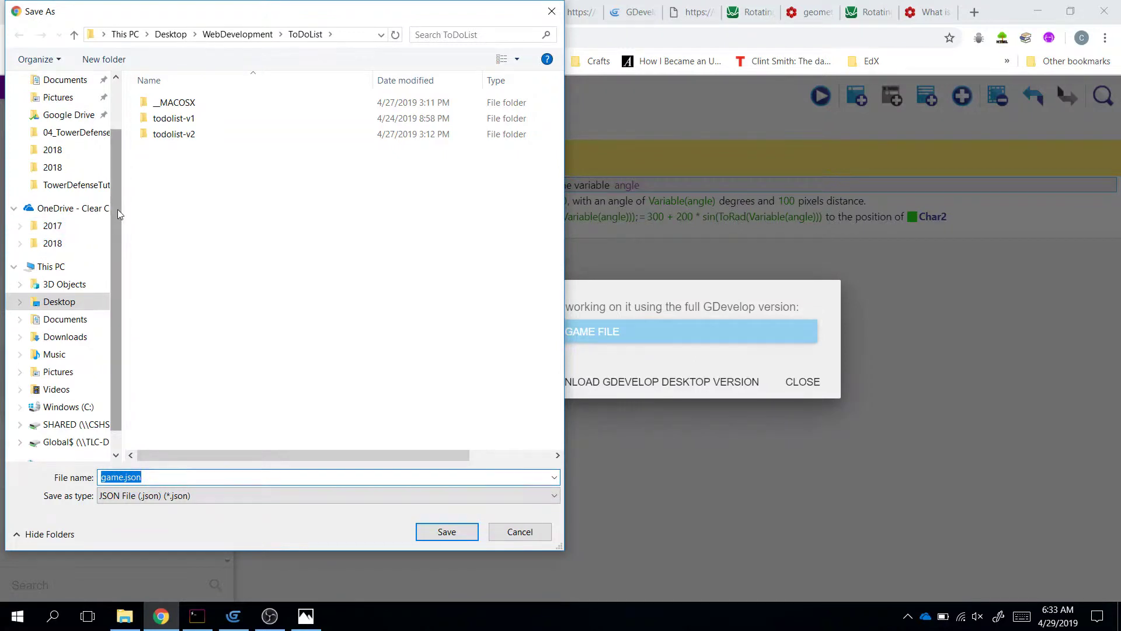
scroll(110, 134, up, 2)
click(67, 110)
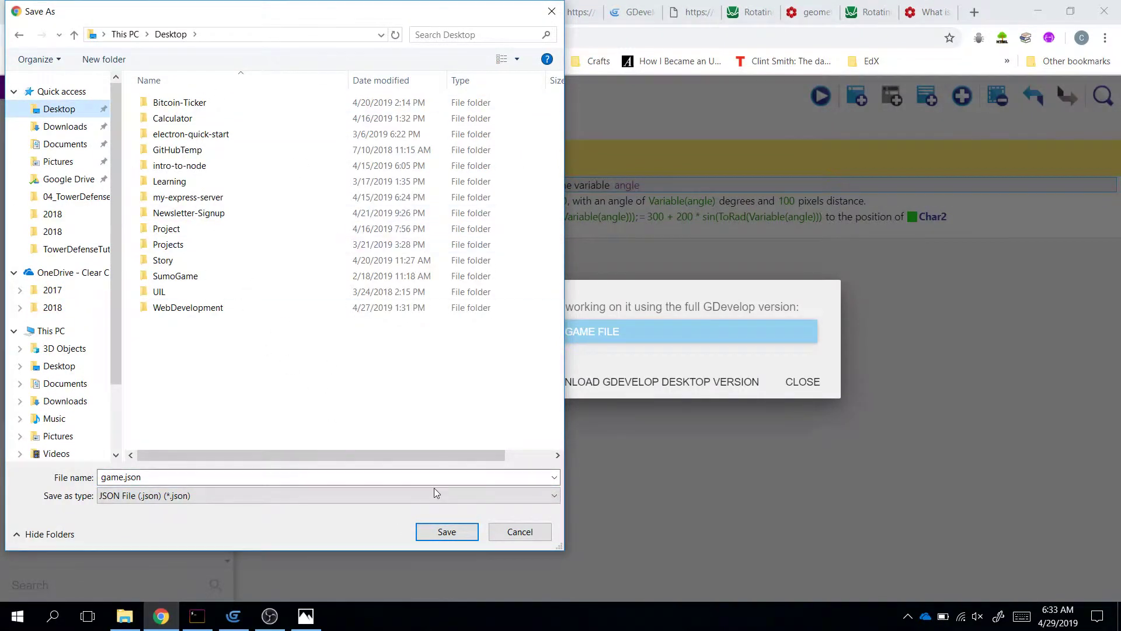
click(445, 532)
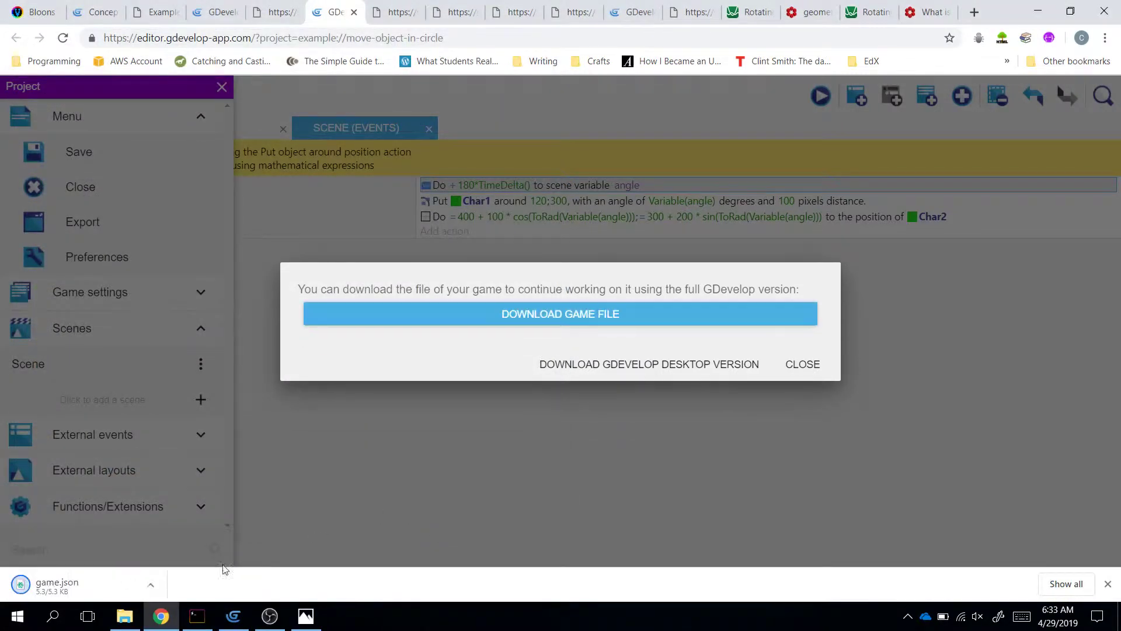
Search Windows for 'gdevelop' and launch the GDevelop 5 desktop app
click(53, 617)
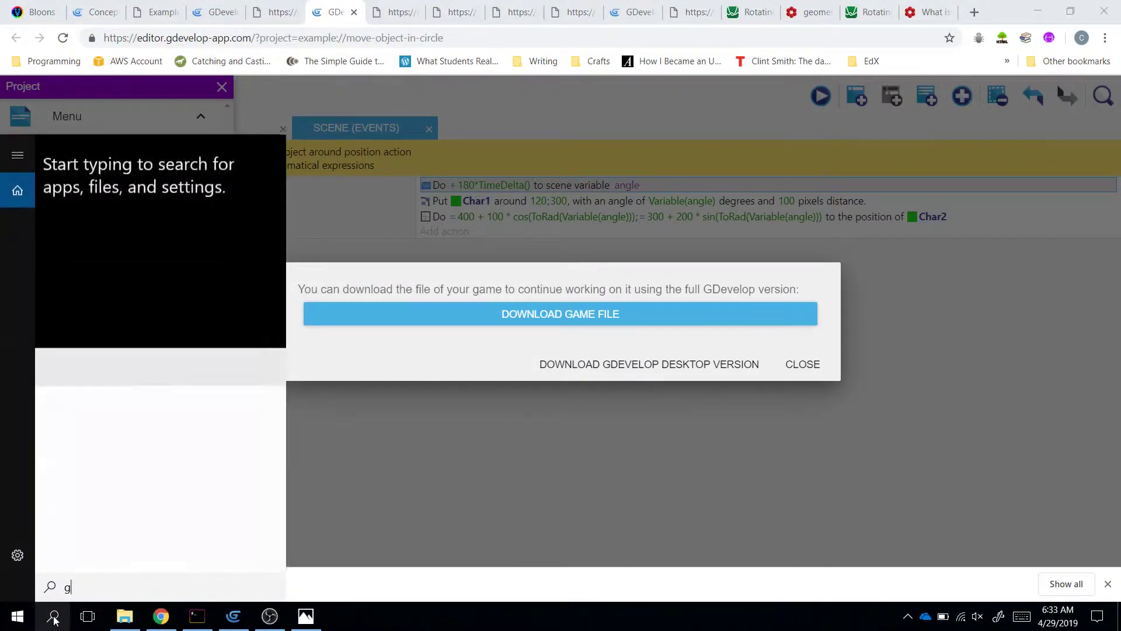
text(gdee)
key(BackSpace)
text(velop)
click(53, 617)
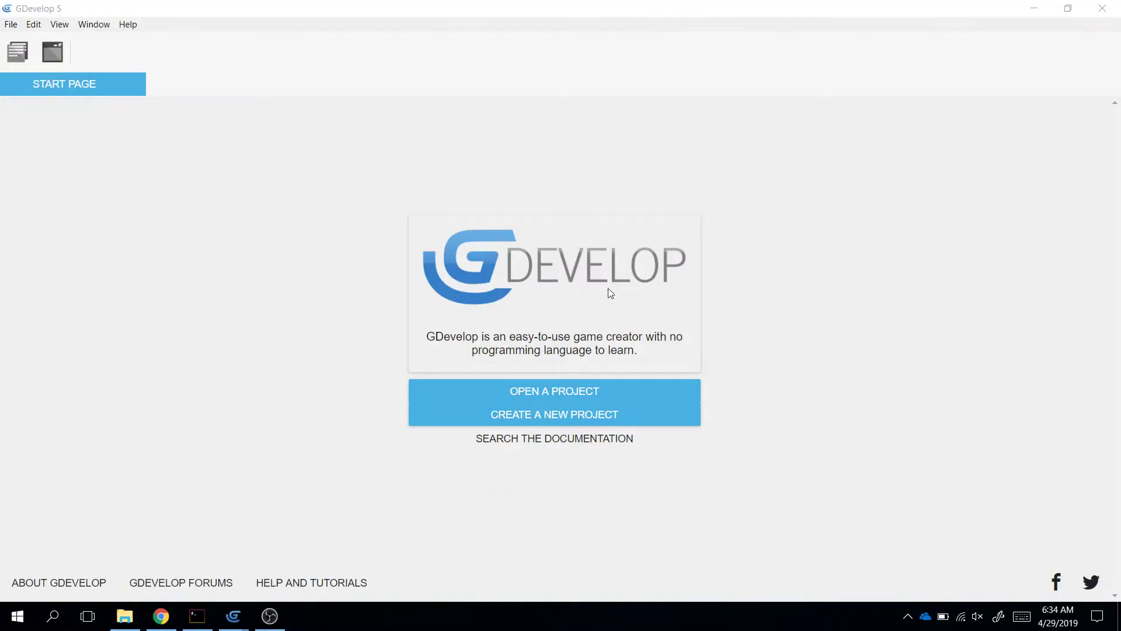
Open the Desktop's game.json project in GDevelop 5
click(573, 388)
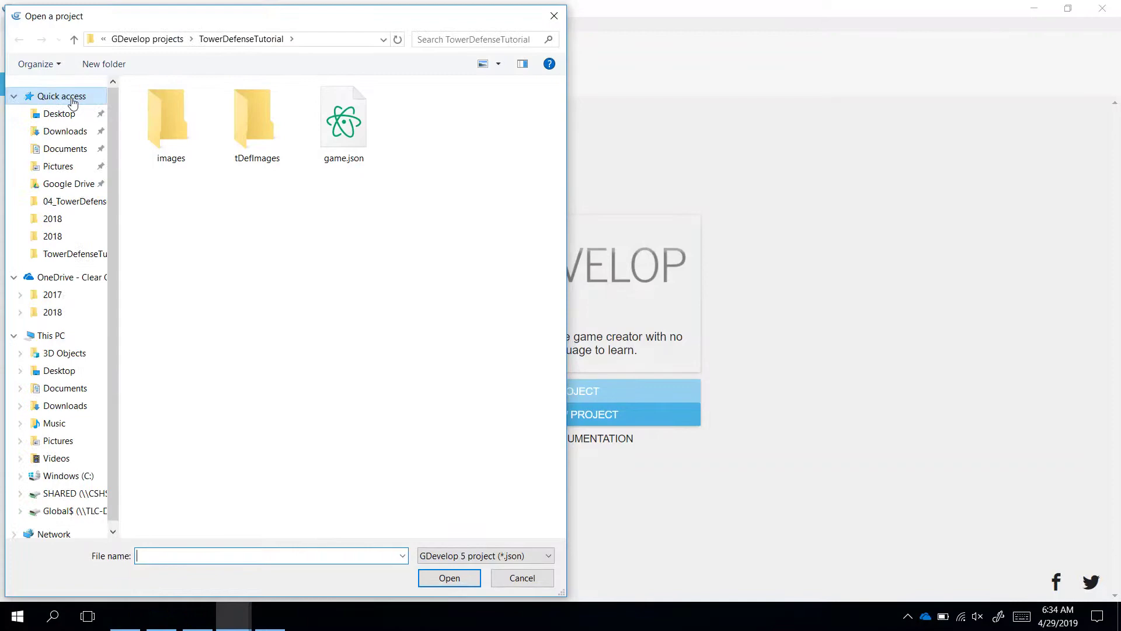
click(59, 114)
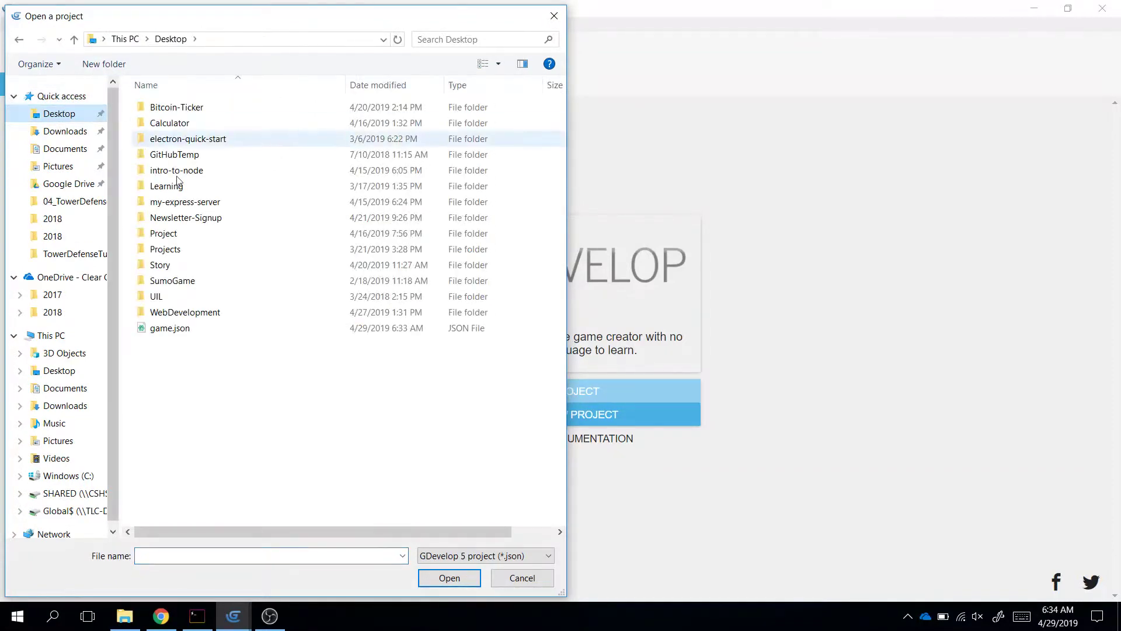
double_click(206, 329)
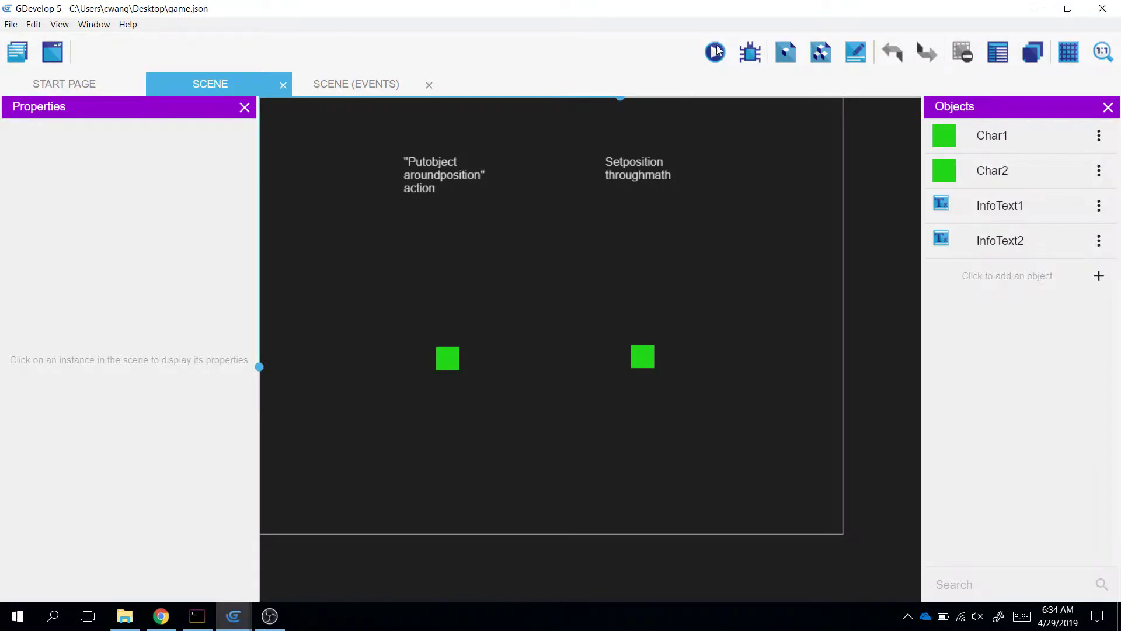
click(717, 52)
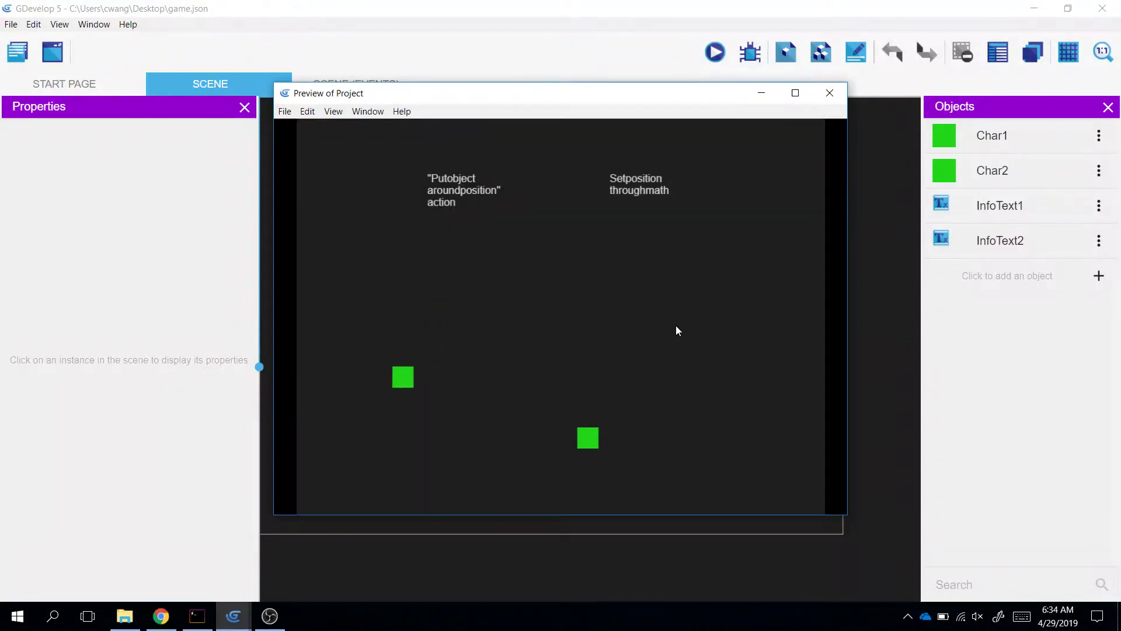
drag(571, 105, 657, 113)
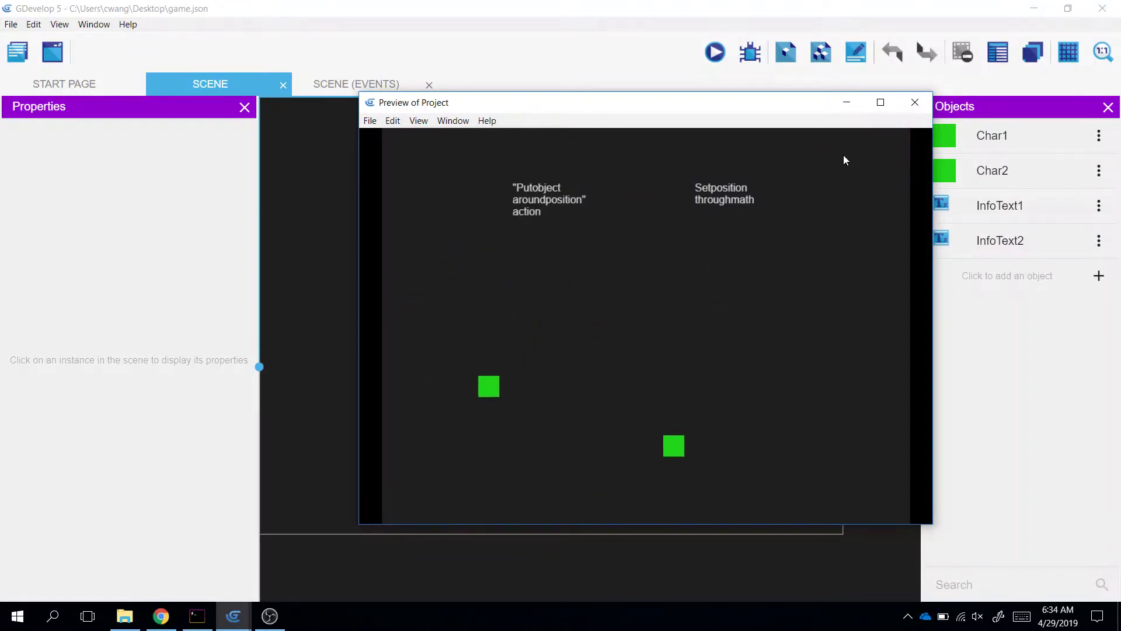
click(908, 109)
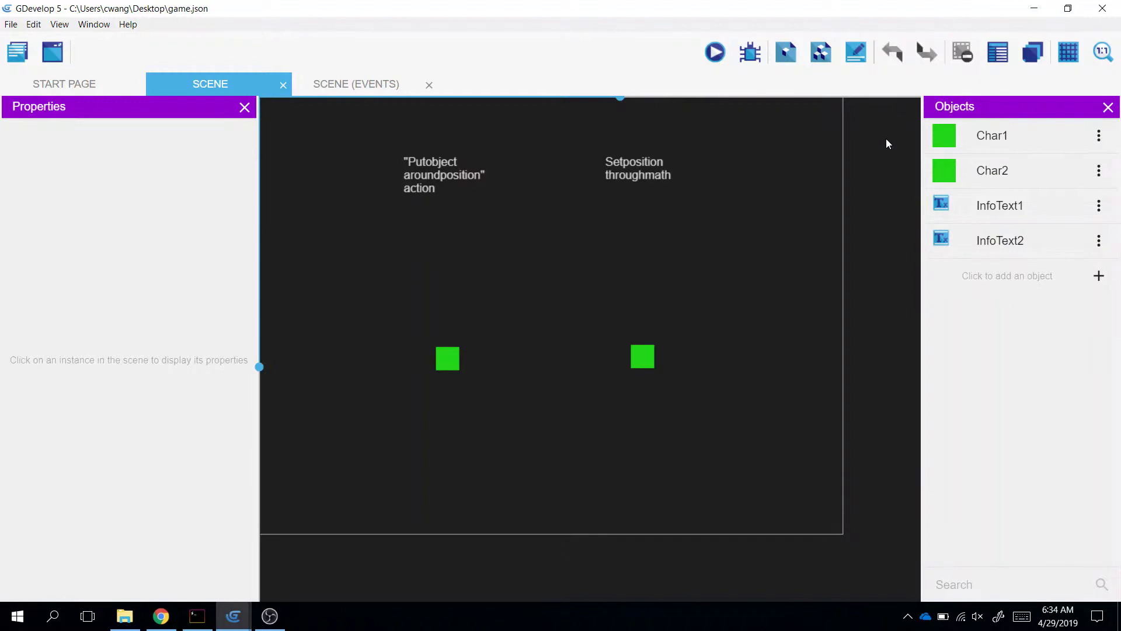
Change the angle increment from 180 to 360*TimeDelta() and run a quick preview
click(378, 84)
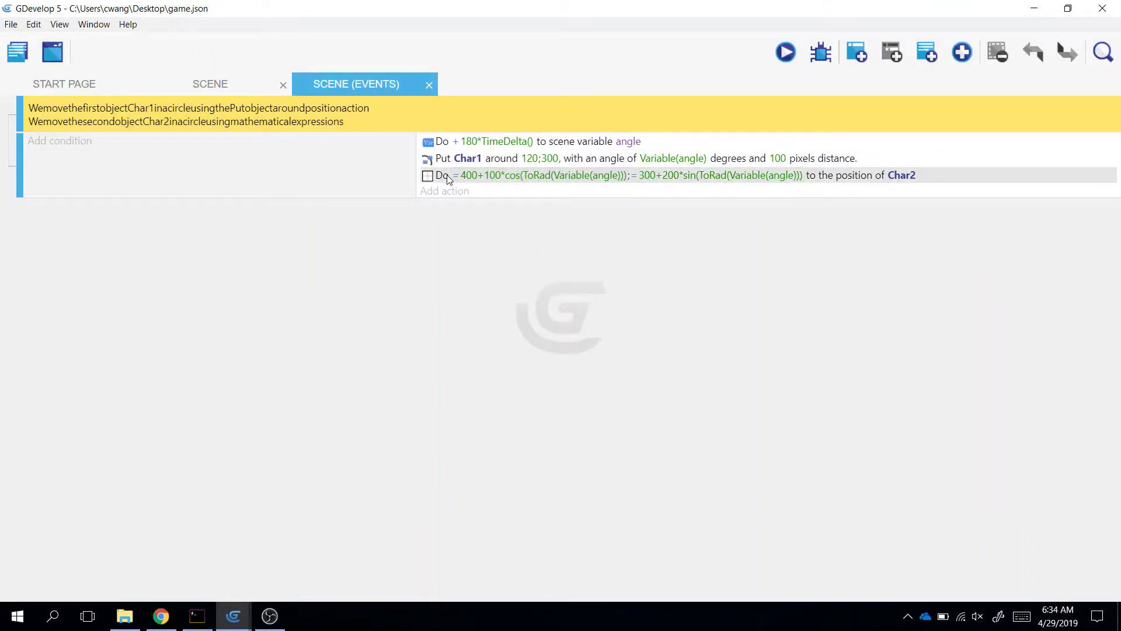
click(496, 141)
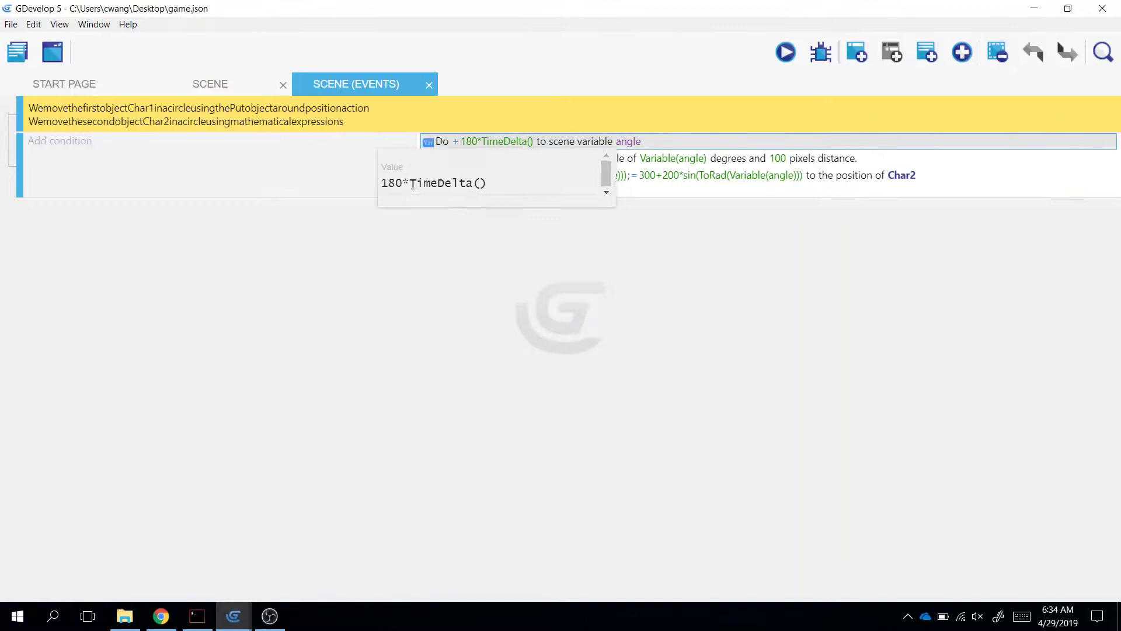
drag(407, 184, 344, 186)
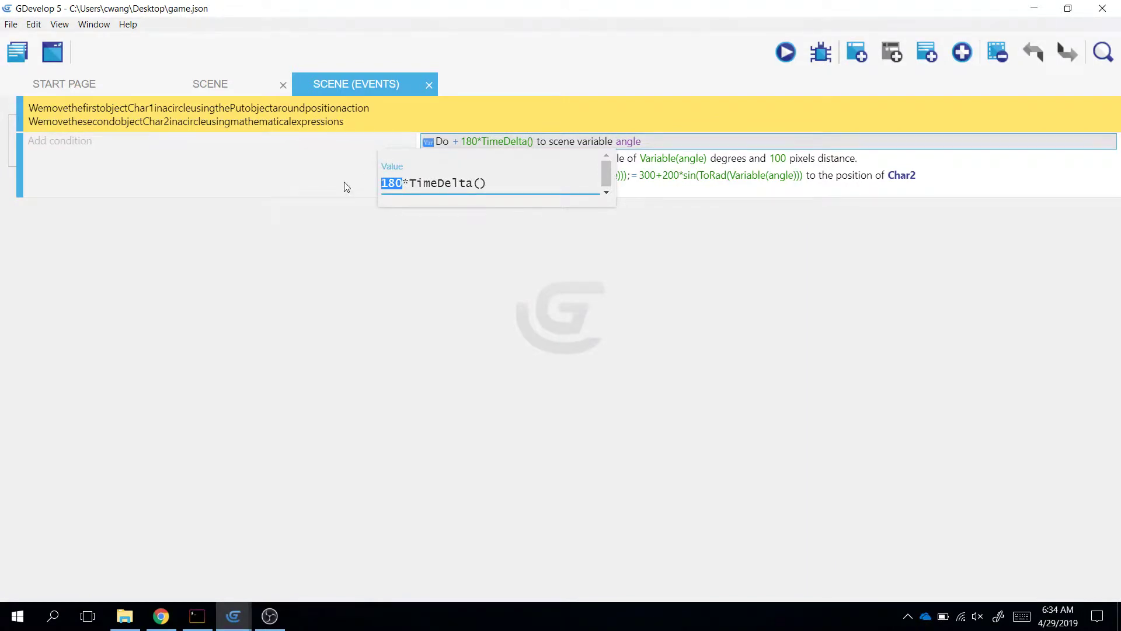
text(360)
key(Return)
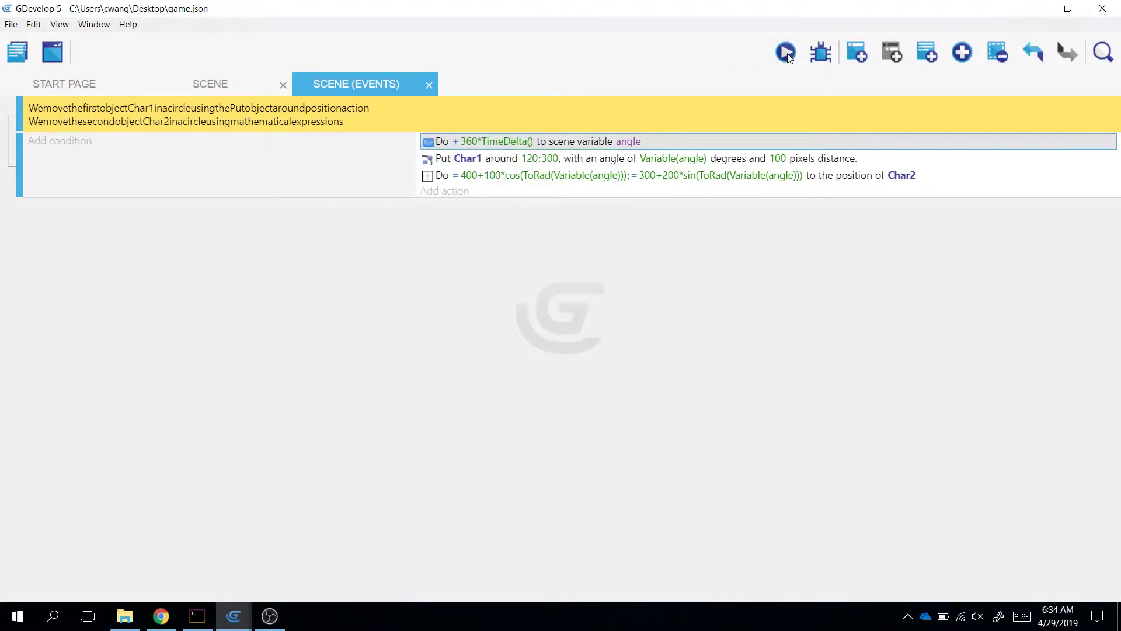
click(786, 52)
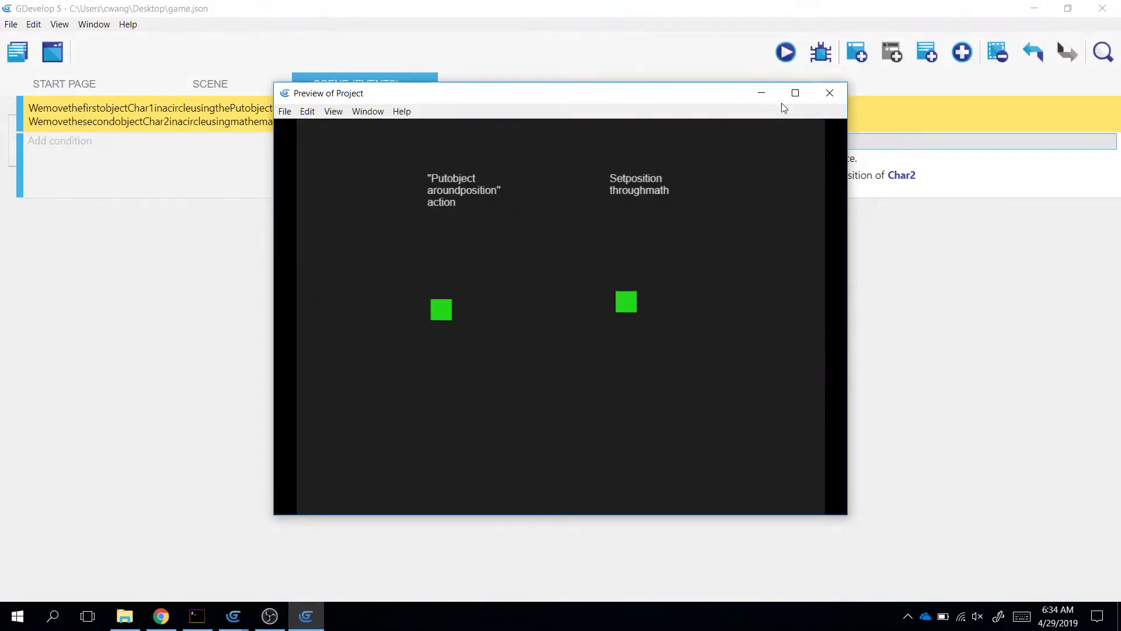
click(829, 93)
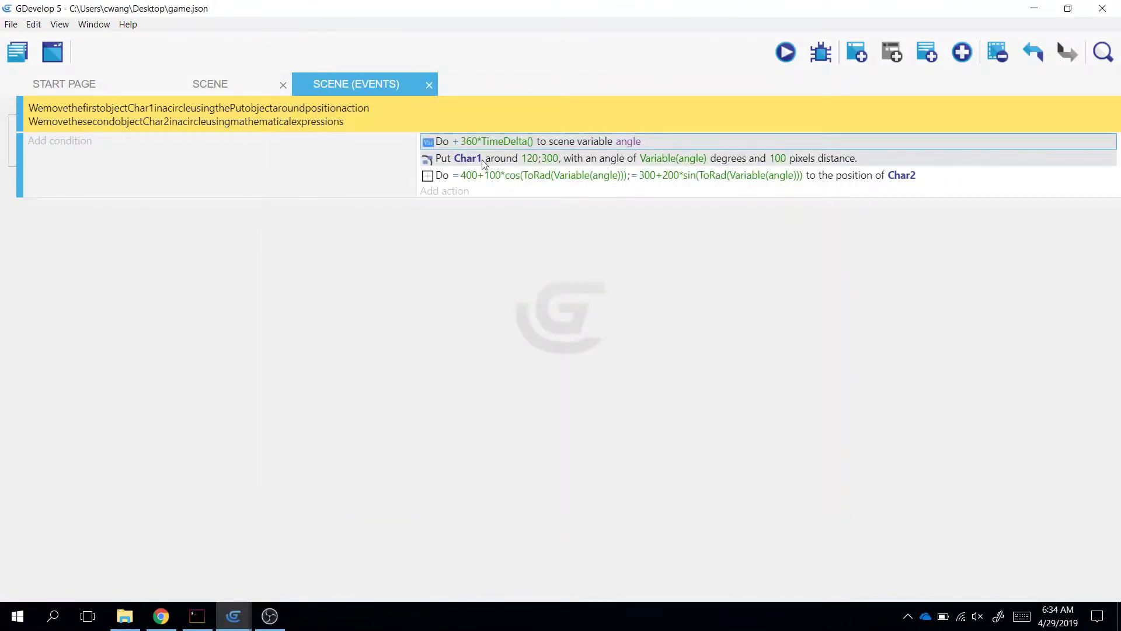
Change Char1's circling distance around 120;300 from 100 to 200 pixels and preview the result
double_click(442, 159)
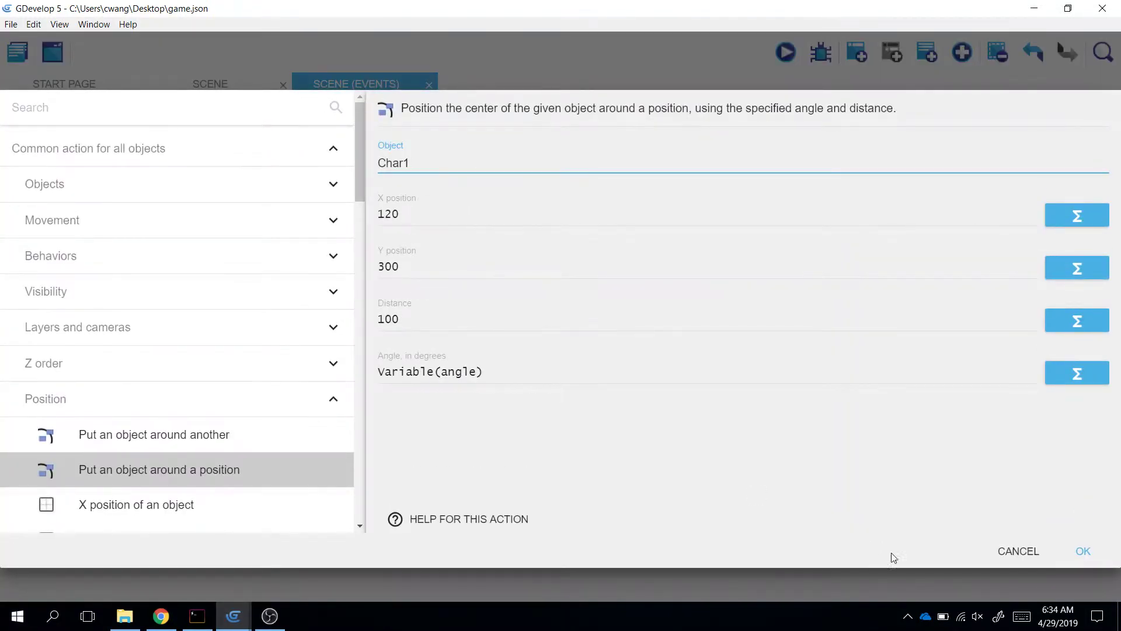
double_click(502, 319)
text(200)
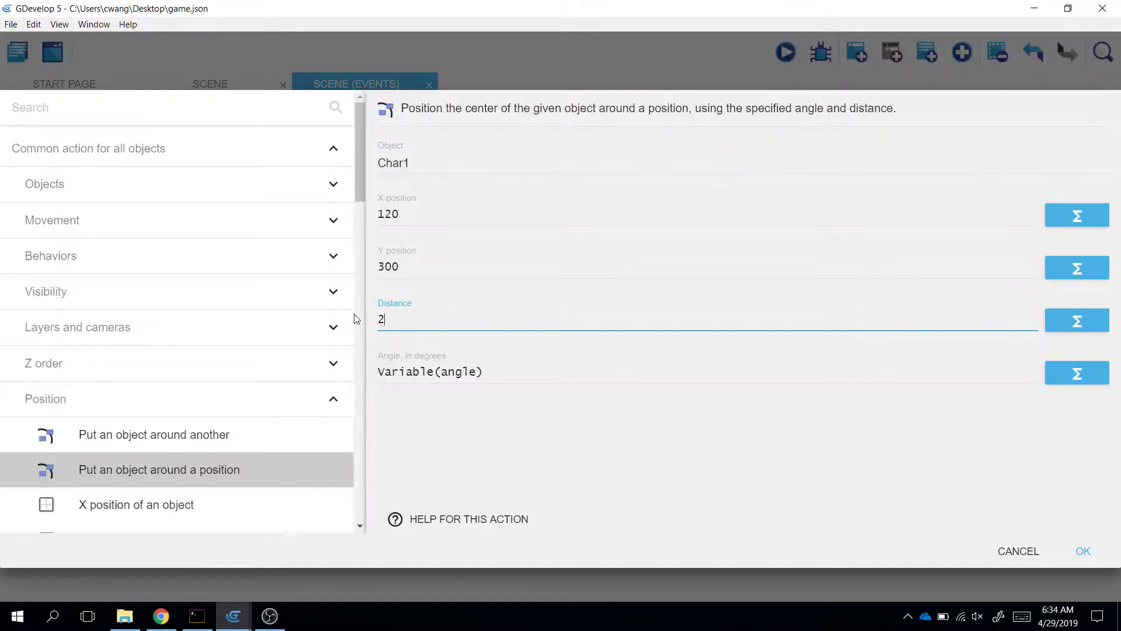
click(1067, 558)
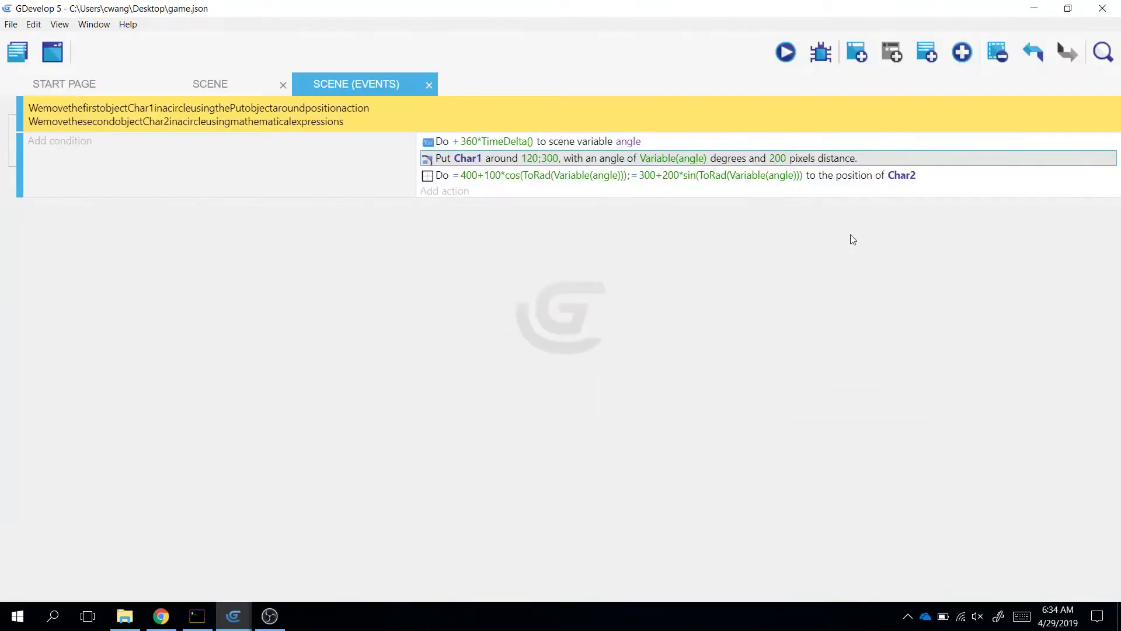
click(786, 53)
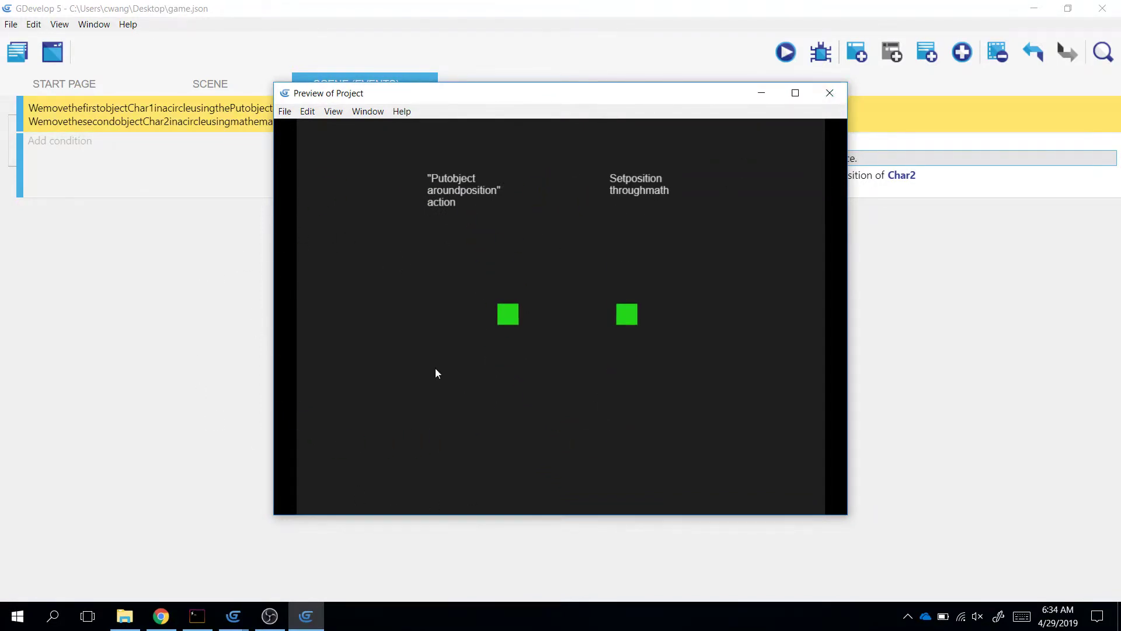
Close the preview and change the 100 radius in Char2's X position expression to 200
click(830, 93)
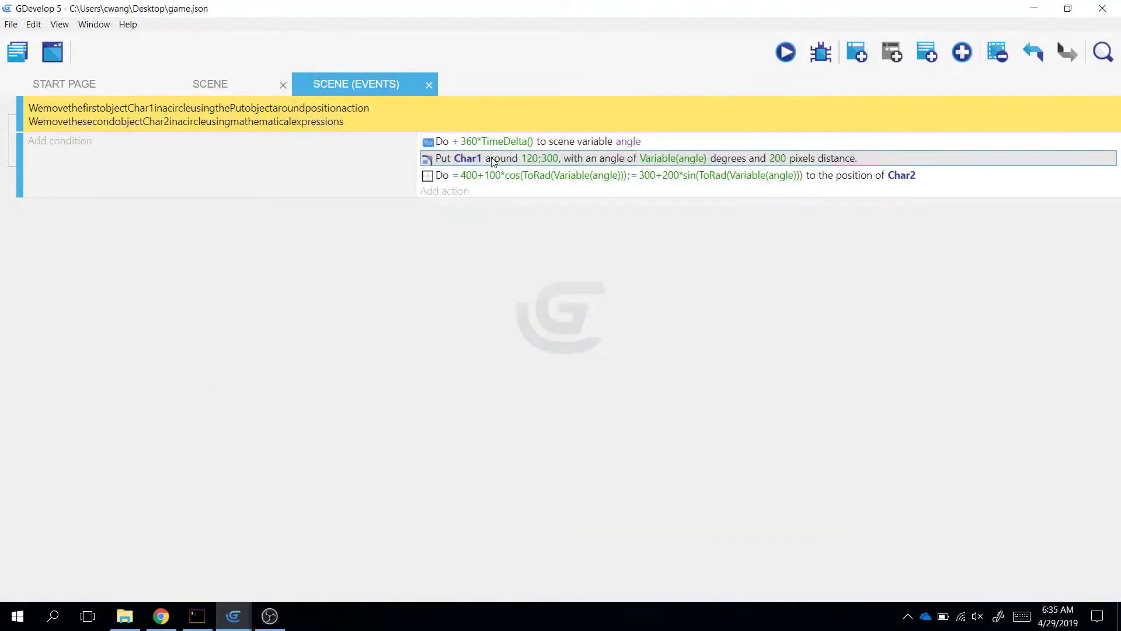
double_click(439, 177)
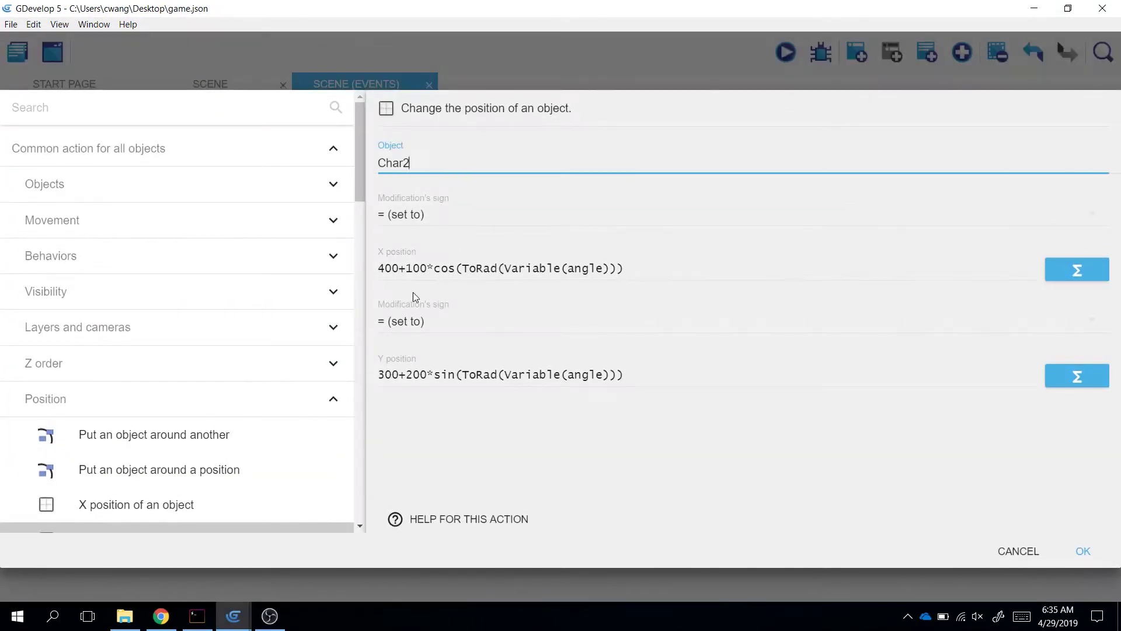
click(397, 268)
drag(430, 266, 410, 263)
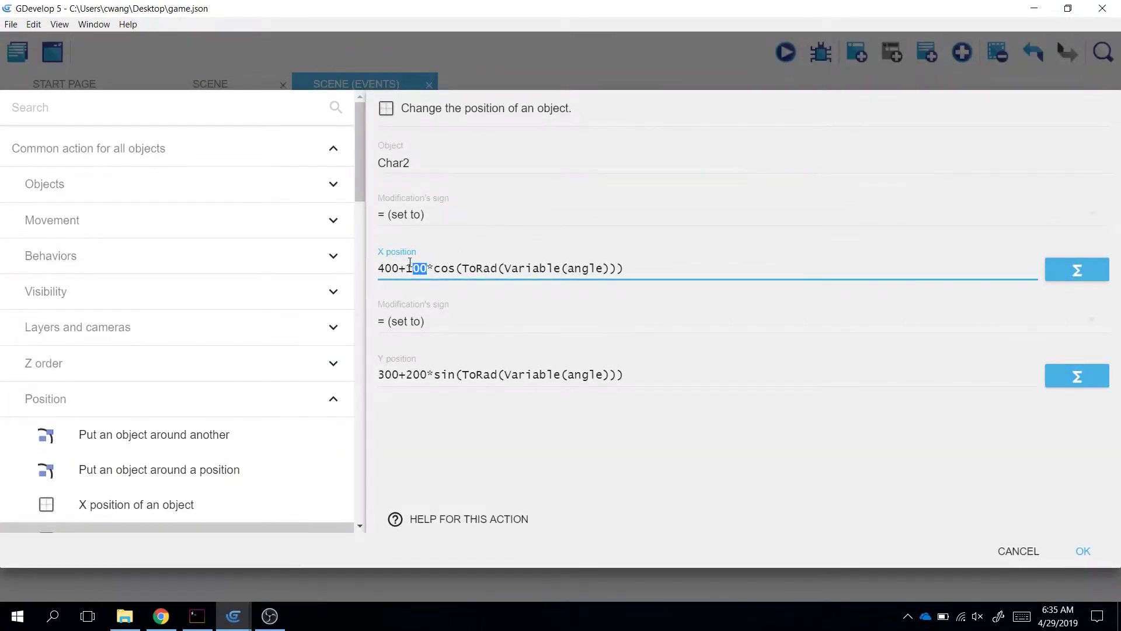
text(200)
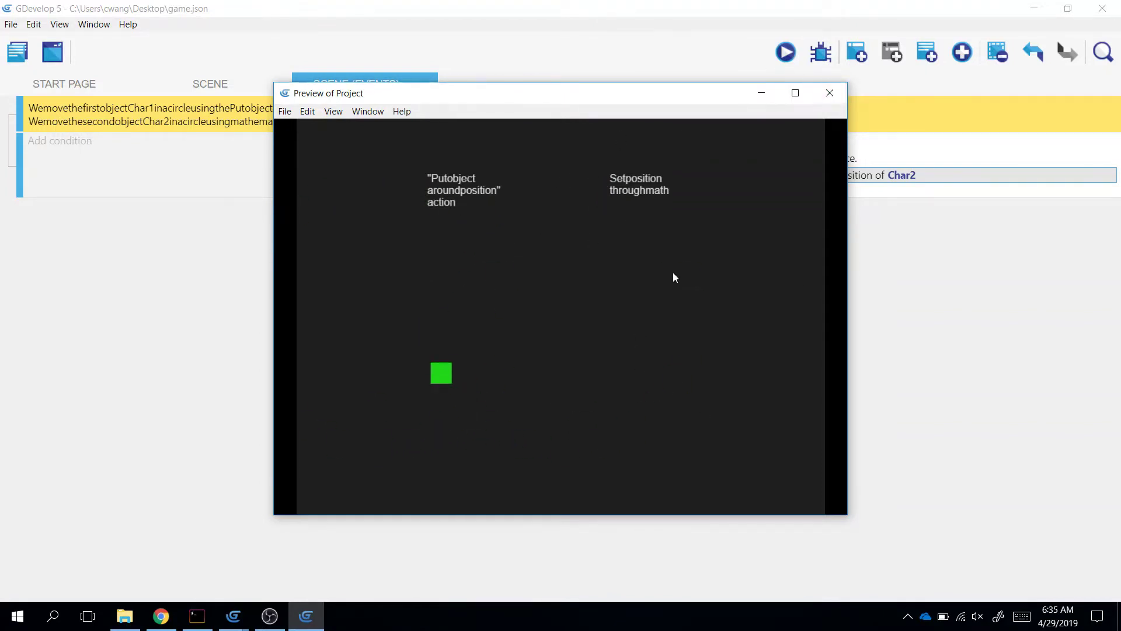
Reopen Char2's position action, highlight its 200*cos and 200*sin terms, then switch to Chrome
click(832, 96)
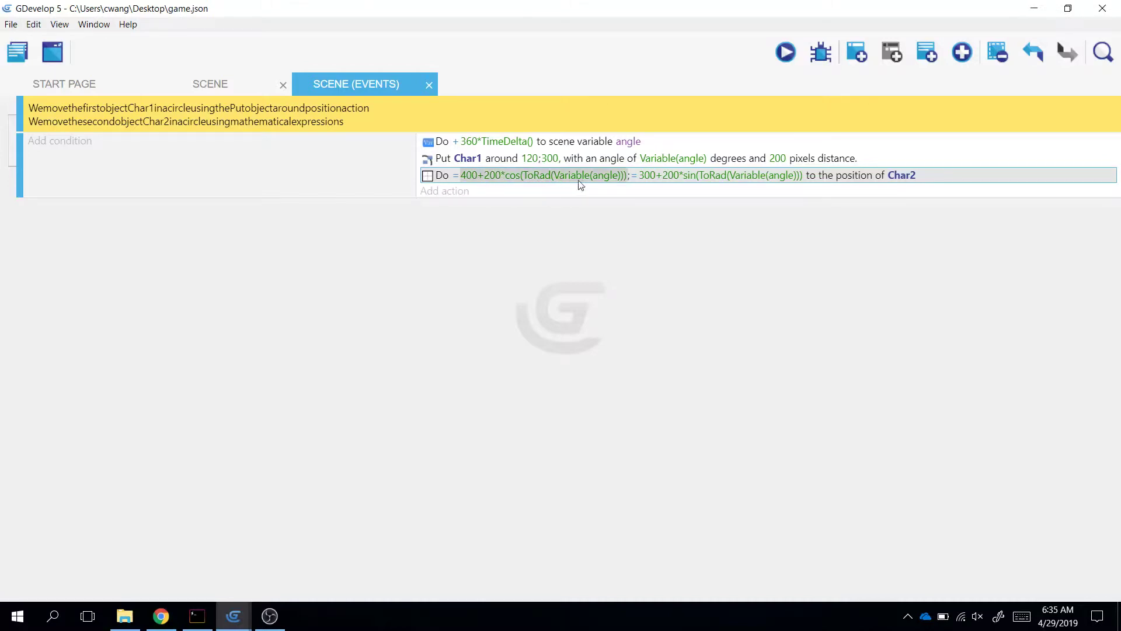
double_click(445, 181)
click(394, 269)
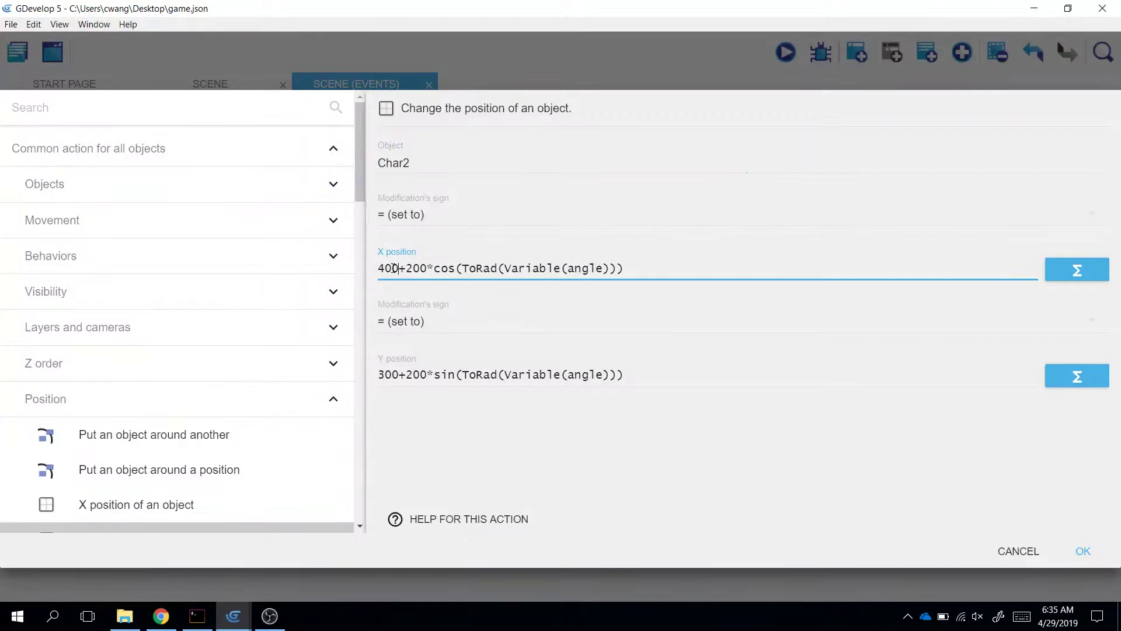
drag(402, 269, 632, 275)
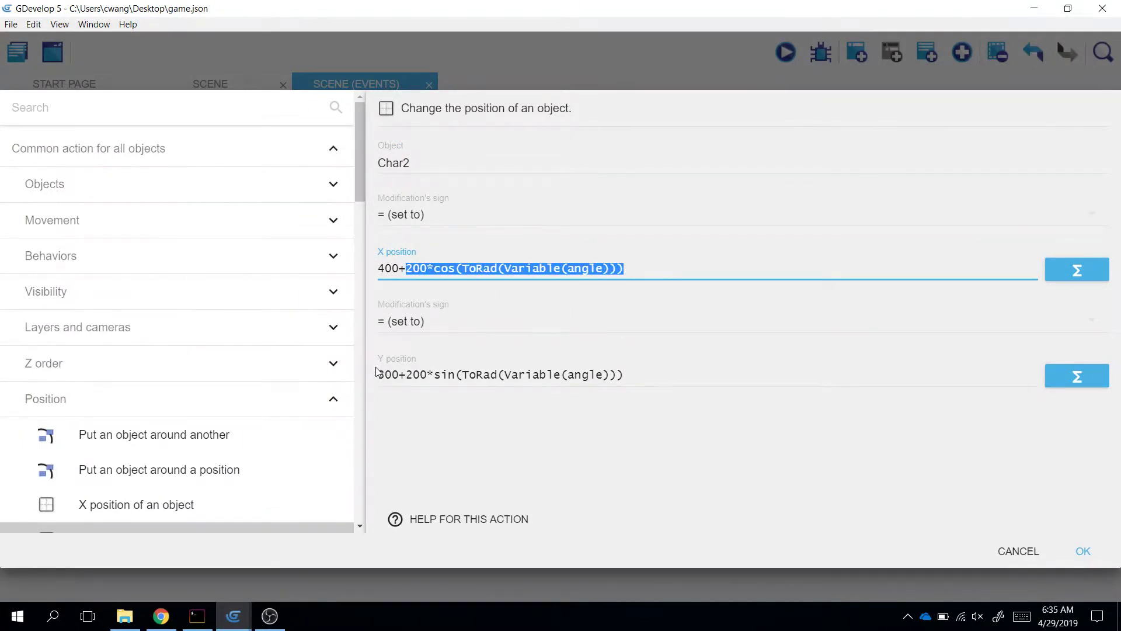
drag(413, 375, 686, 374)
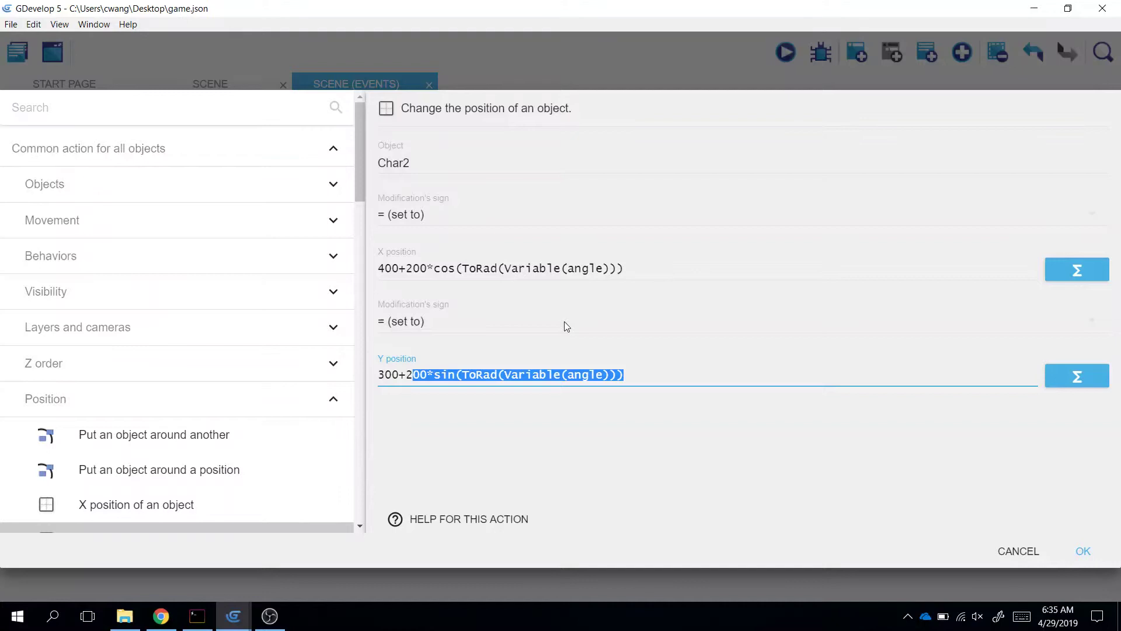
click(161, 616)
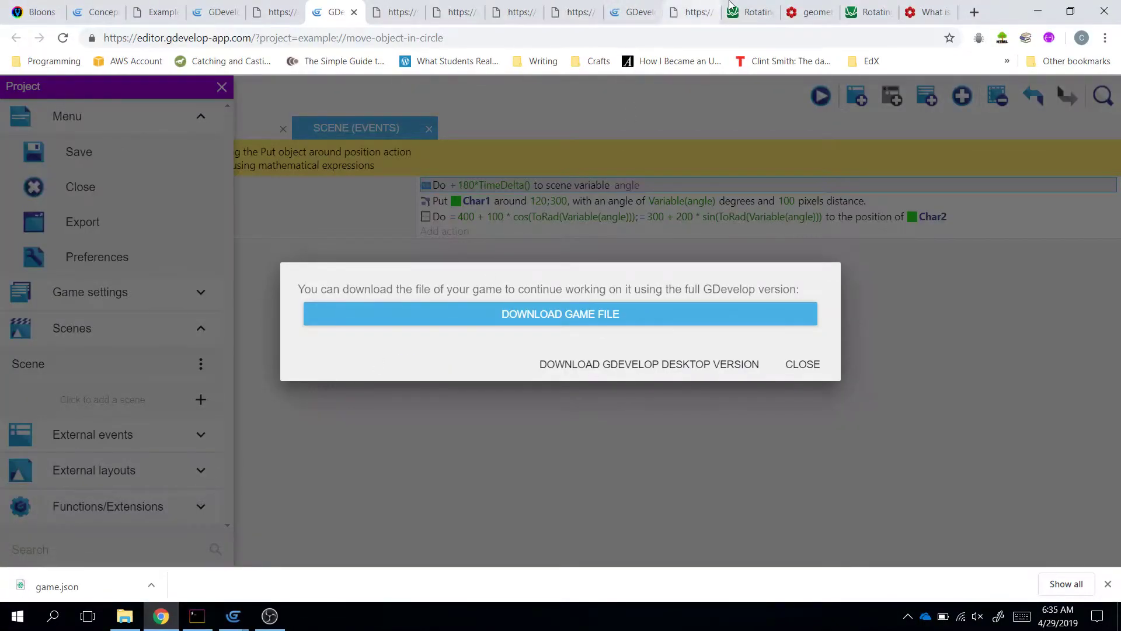
View the Desmos Rotating Ellipse graph and the rotated-ellipse equation question on Math StackExchange
click(750, 11)
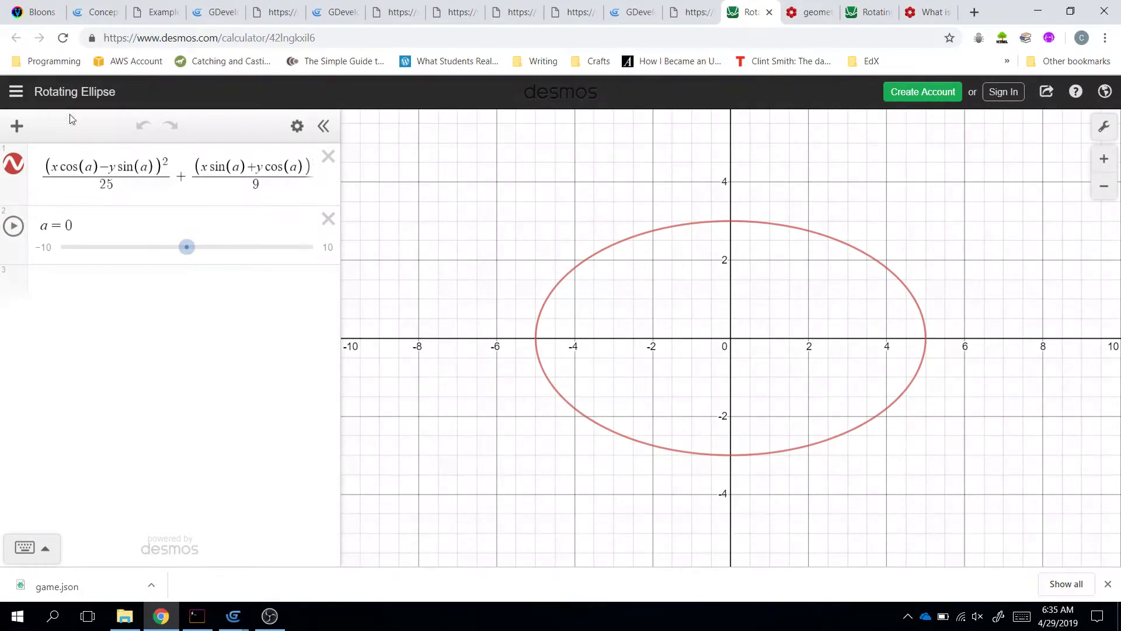
click(799, 7)
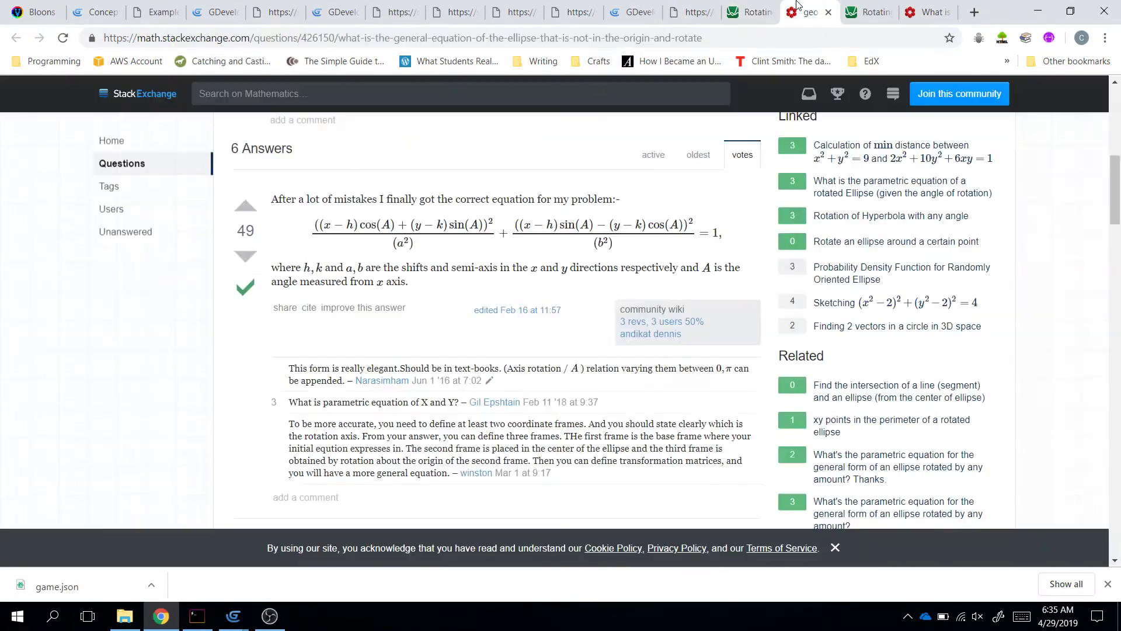
scroll(542, 263, up, 7)
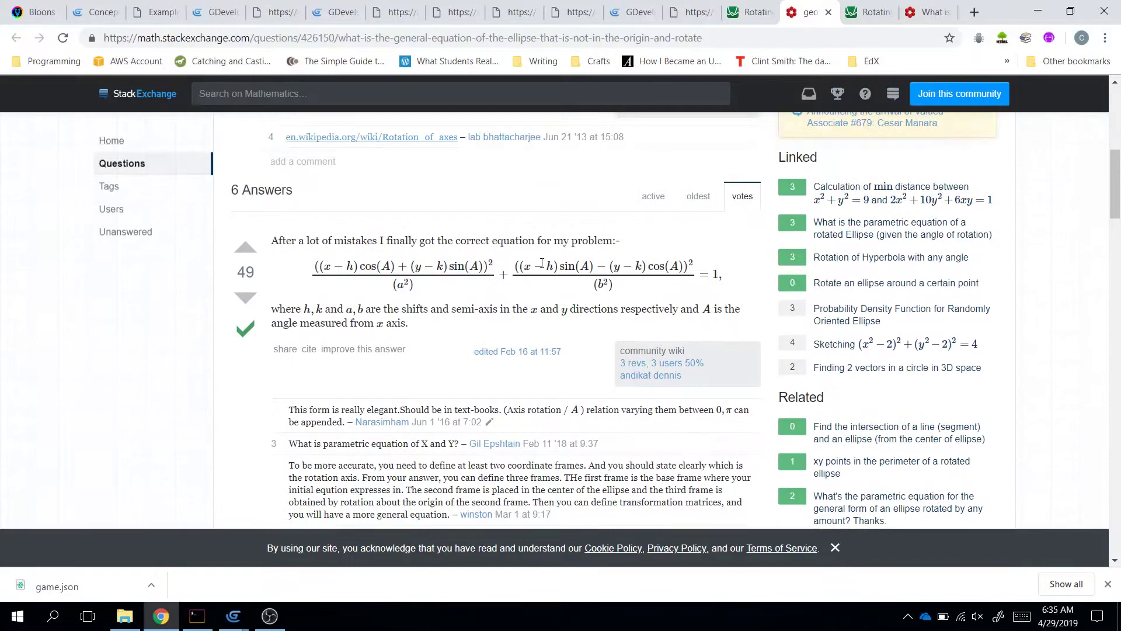
scroll(533, 283, down, 12)
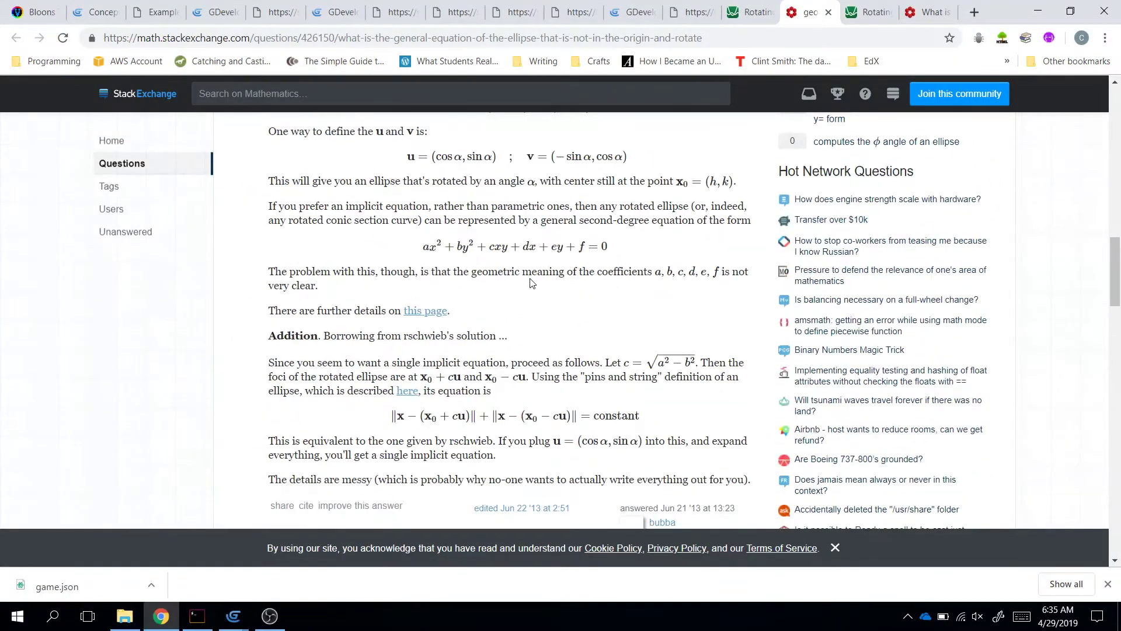
scroll(533, 283, down, 7)
scroll(530, 279, up, 5)
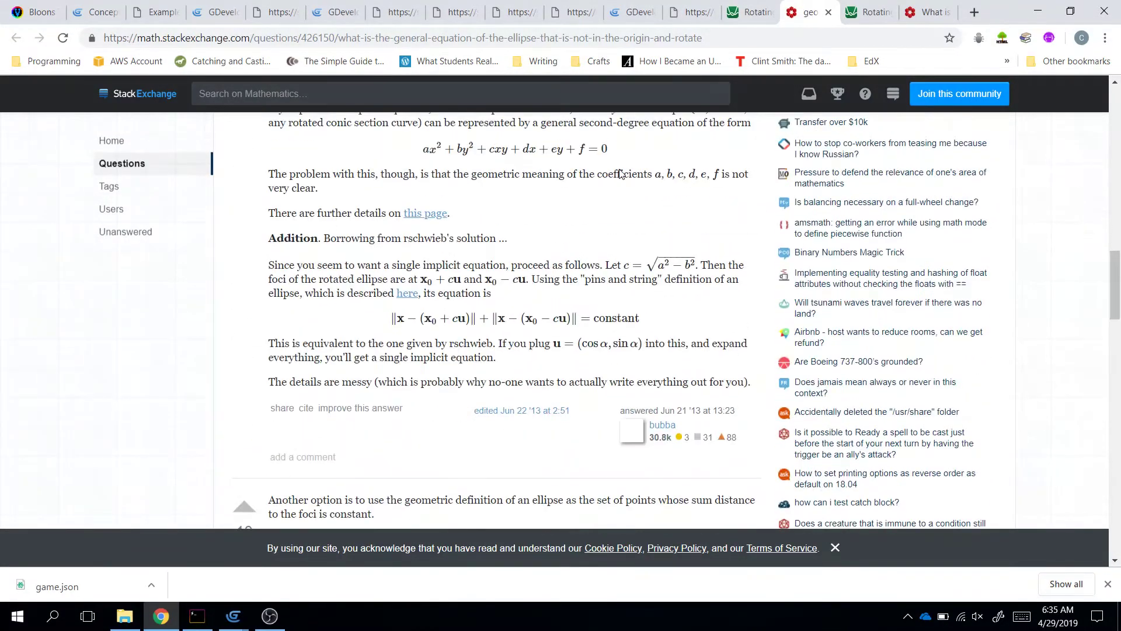
Read through the answers on the rotated-ellipse parametric equation question
key(ctrl+9)
scroll(544, 175, up, 15)
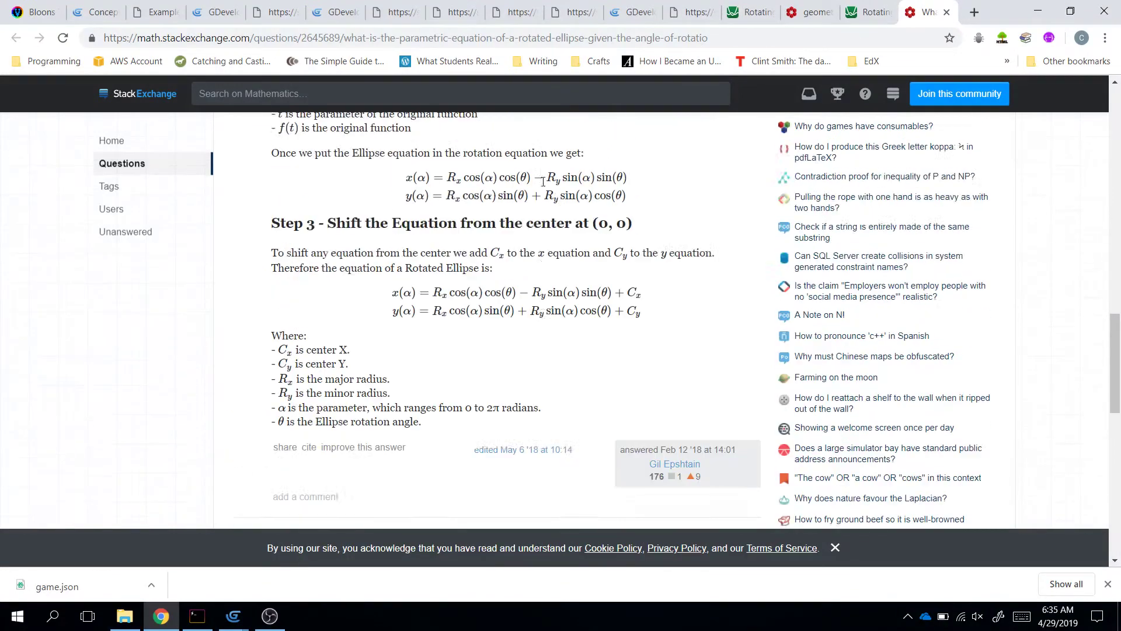
scroll(542, 194, down, 4)
scroll(542, 195, down, 2)
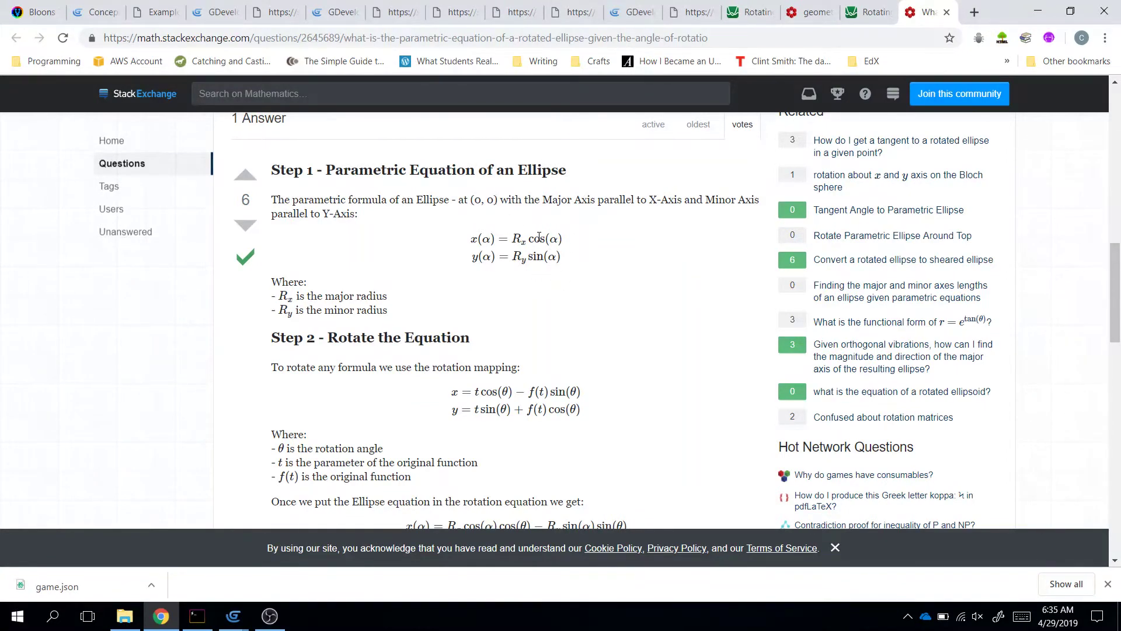
scroll(538, 234, down, 5)
scroll(587, 232, up, 5)
Compare Char2's 200 radius factor with the cos and sin terms in the StackExchange ellipse equation
mouse_move(233, 615)
click(310, 546)
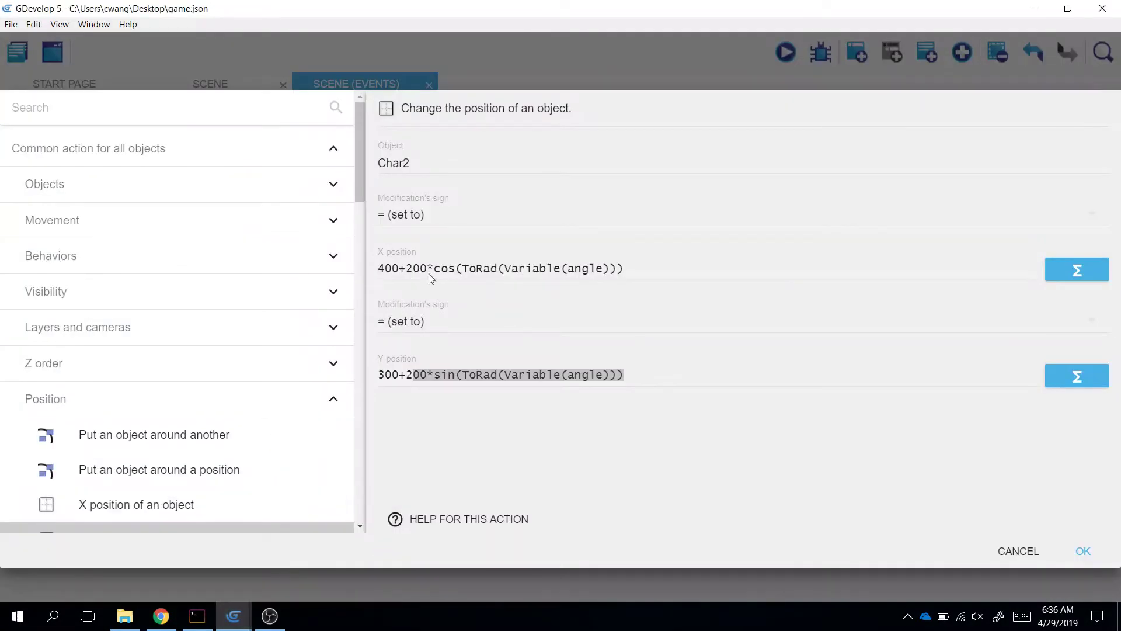
drag(407, 268, 434, 270)
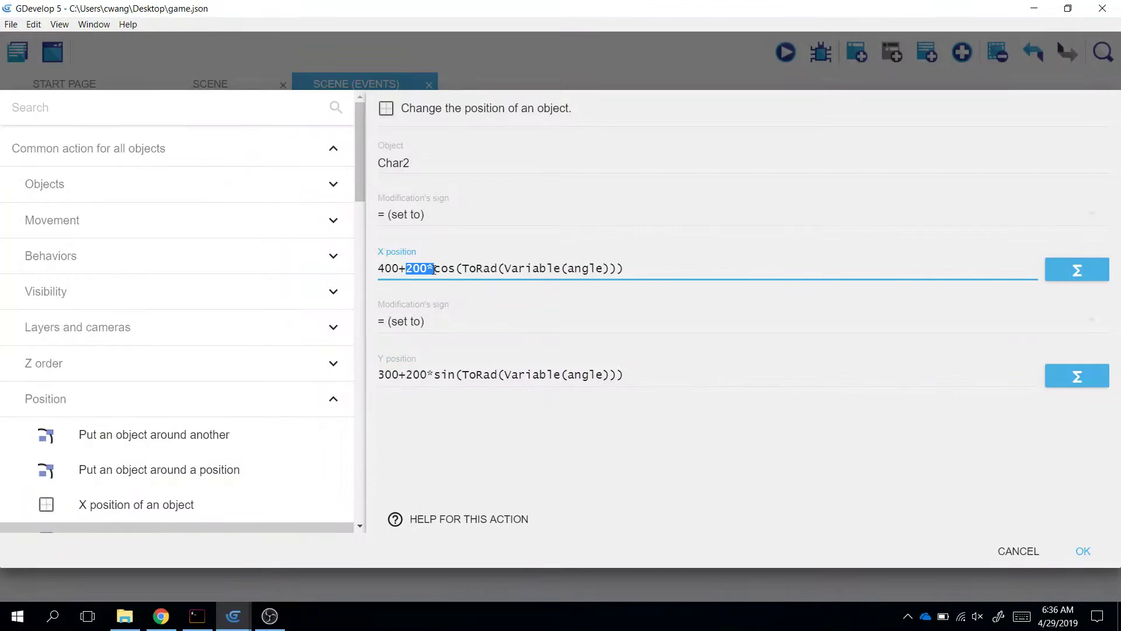
click(408, 375)
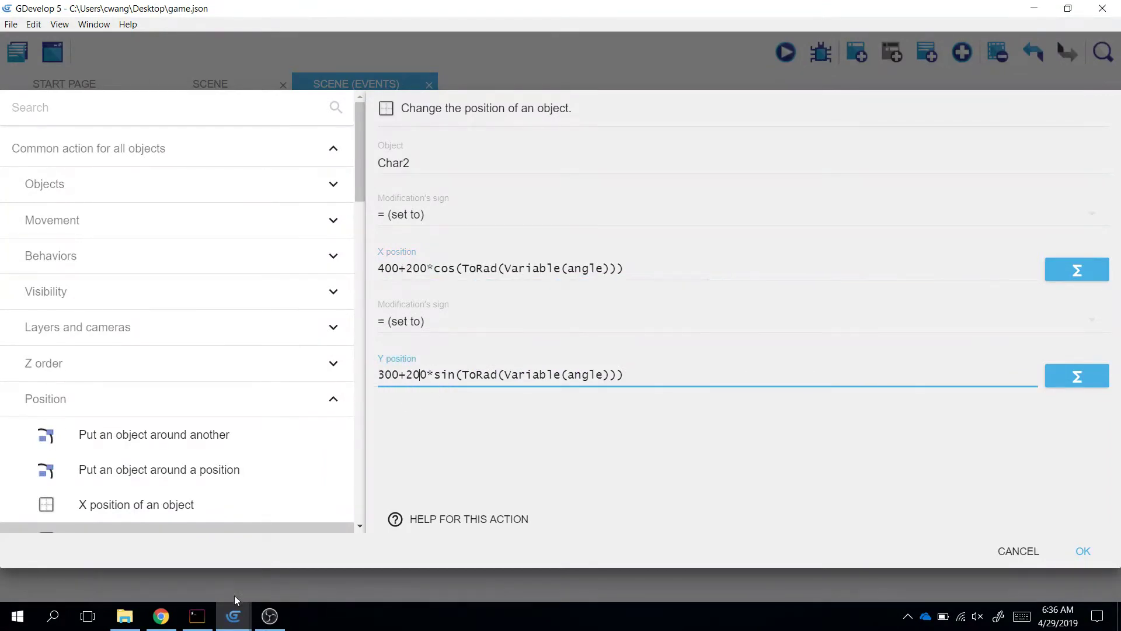
click(162, 615)
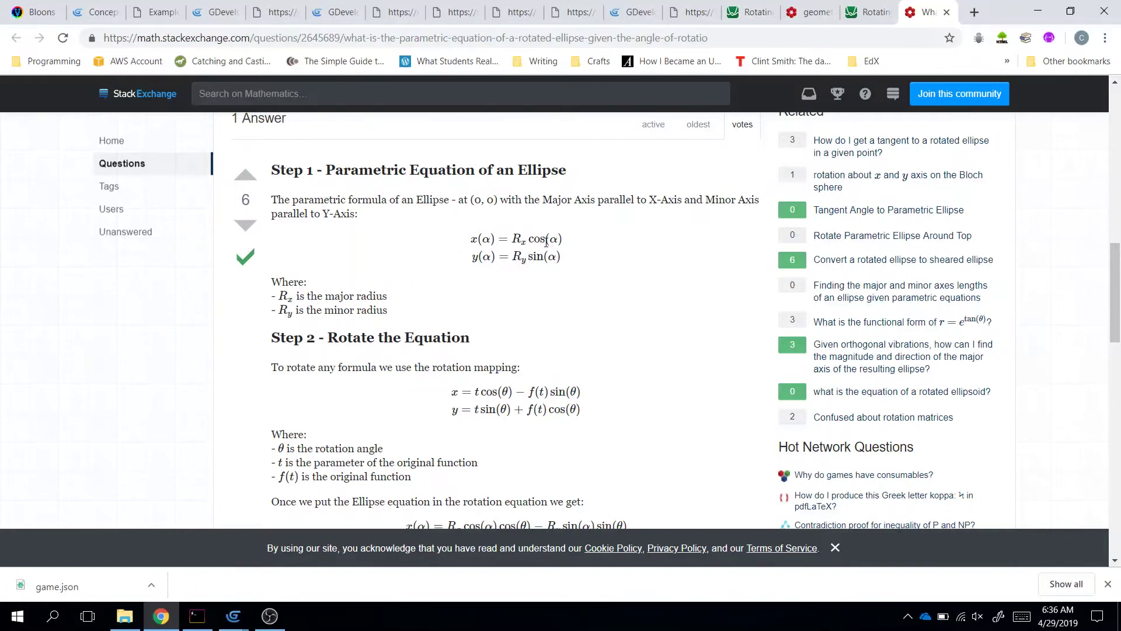
drag(561, 239, 528, 261)
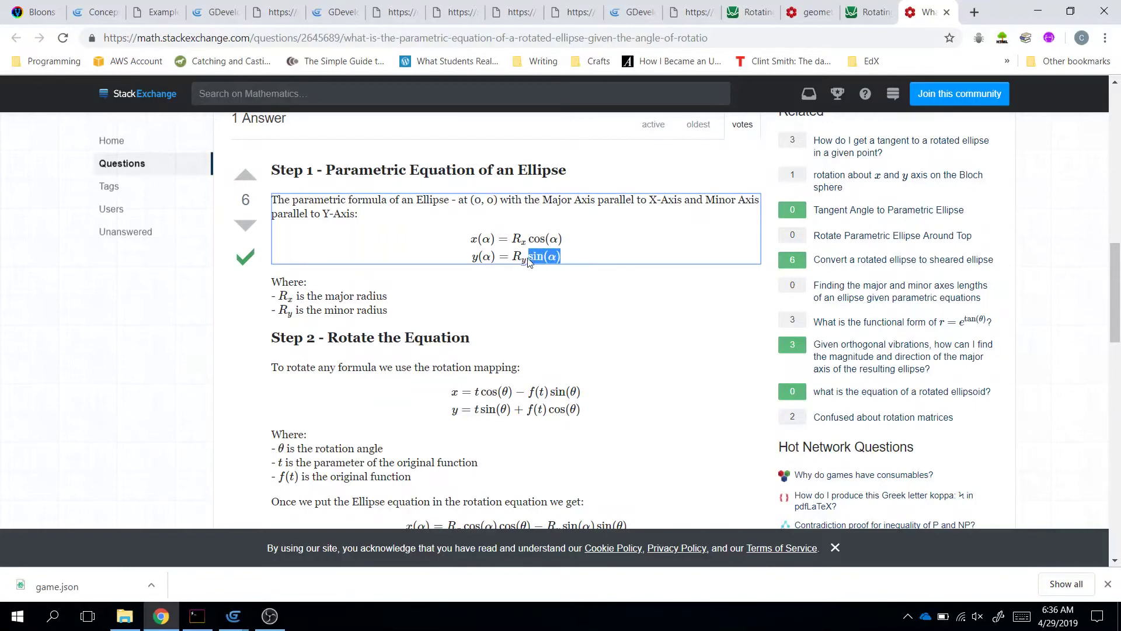
Highlight the cosine, radian-converted angle, 400 and 300 centre offsets, then confirm Char2's position action
mouse_move(233, 616)
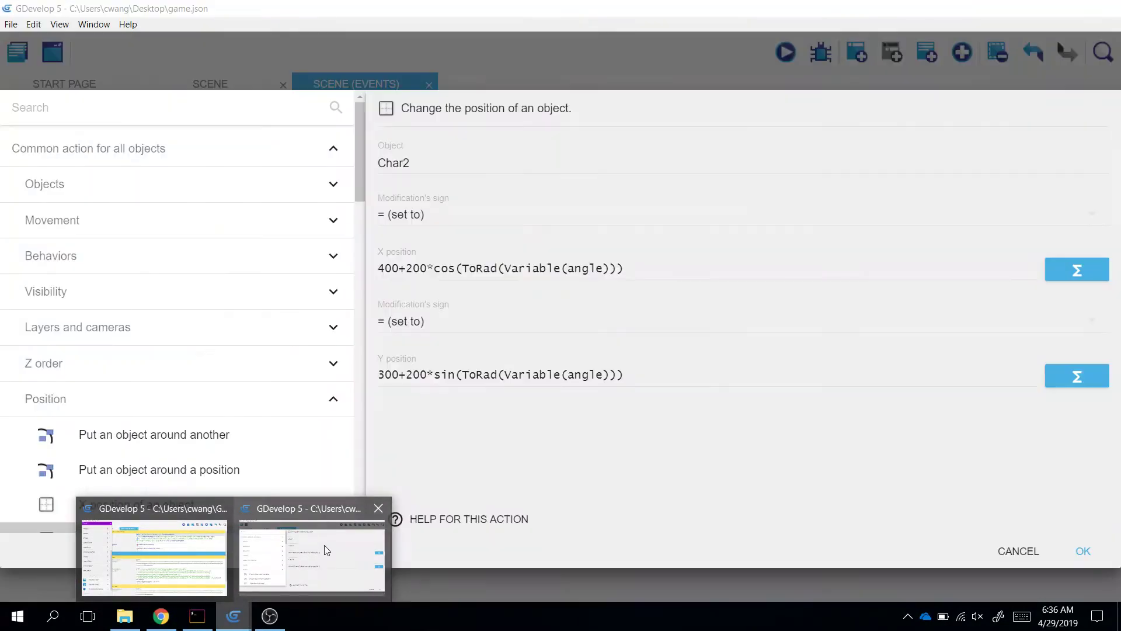
click(325, 545)
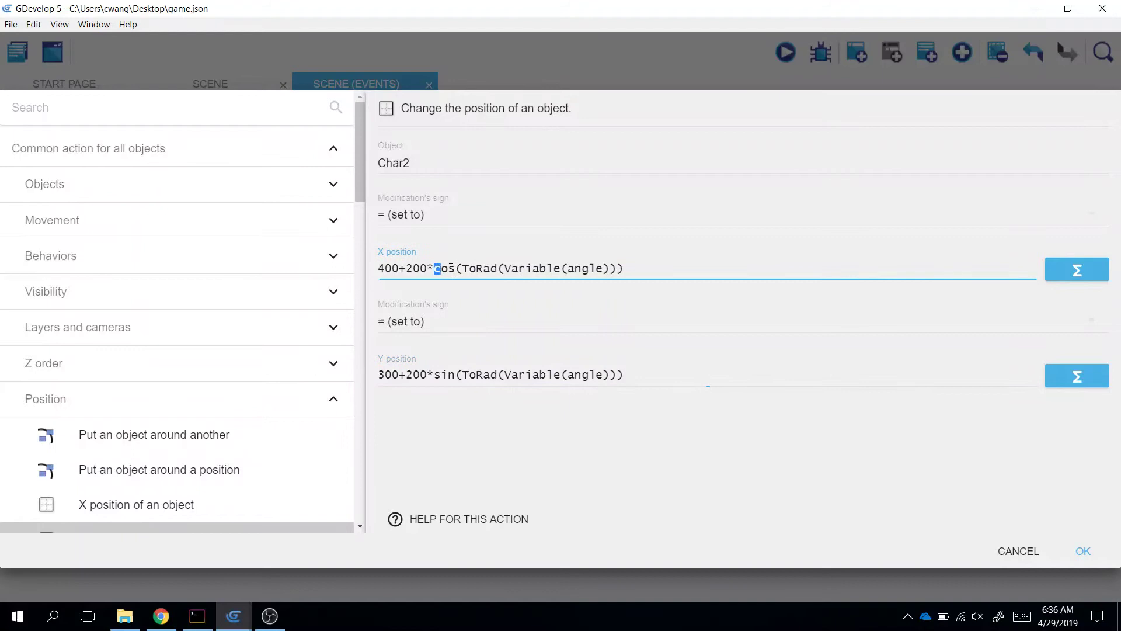
drag(452, 267, 604, 267)
double_click(437, 369)
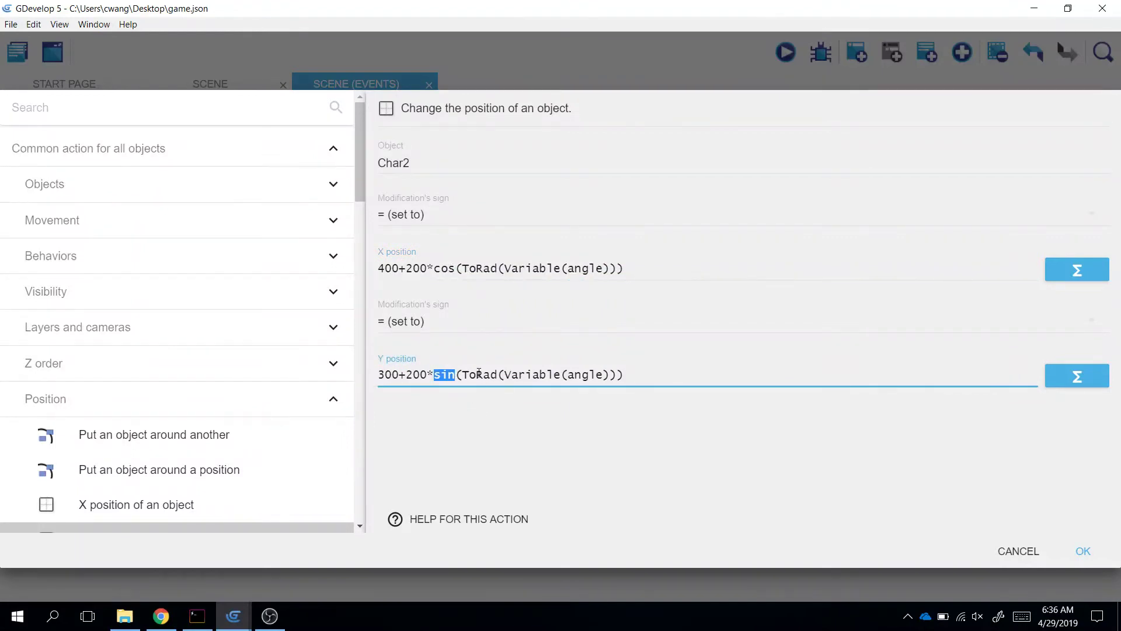
drag(476, 375, 609, 374)
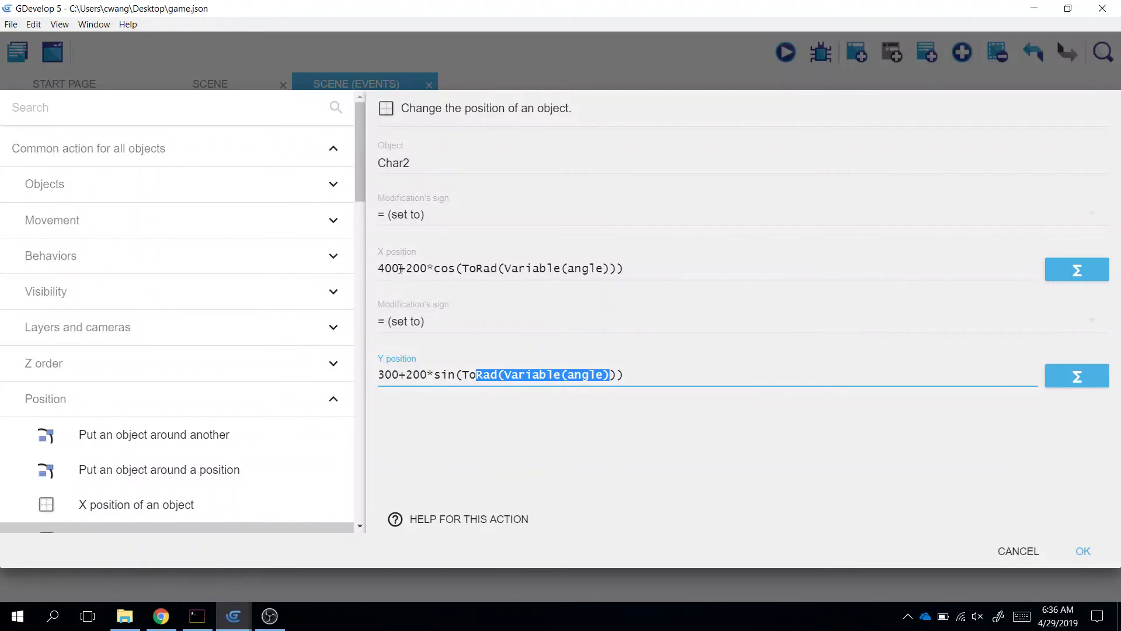
double_click(401, 268)
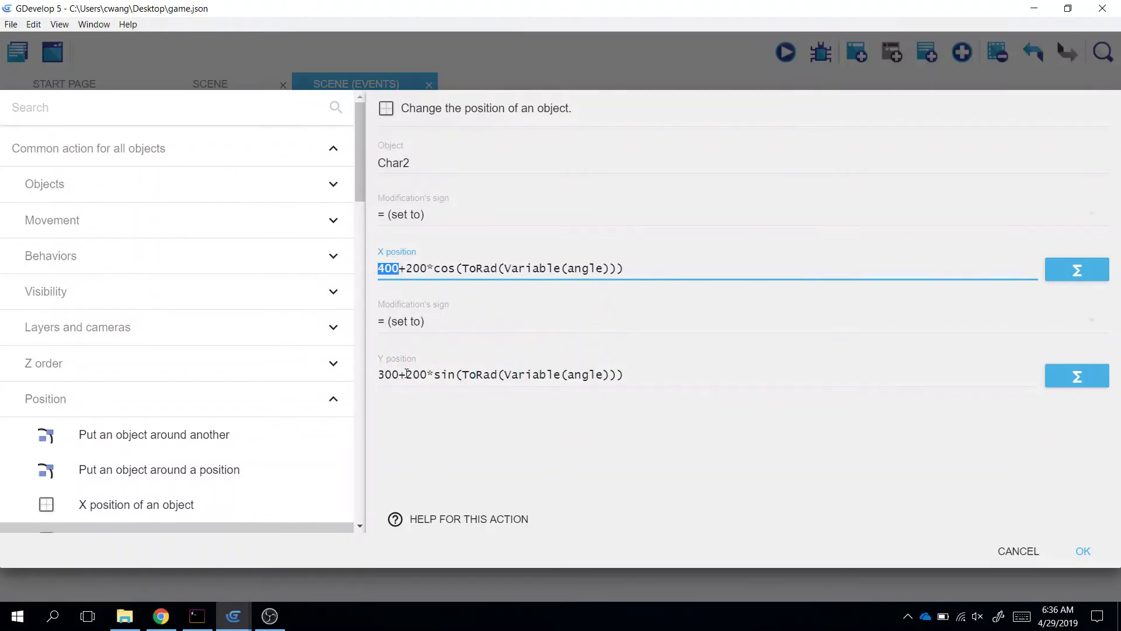
double_click(407, 374)
click(1081, 556)
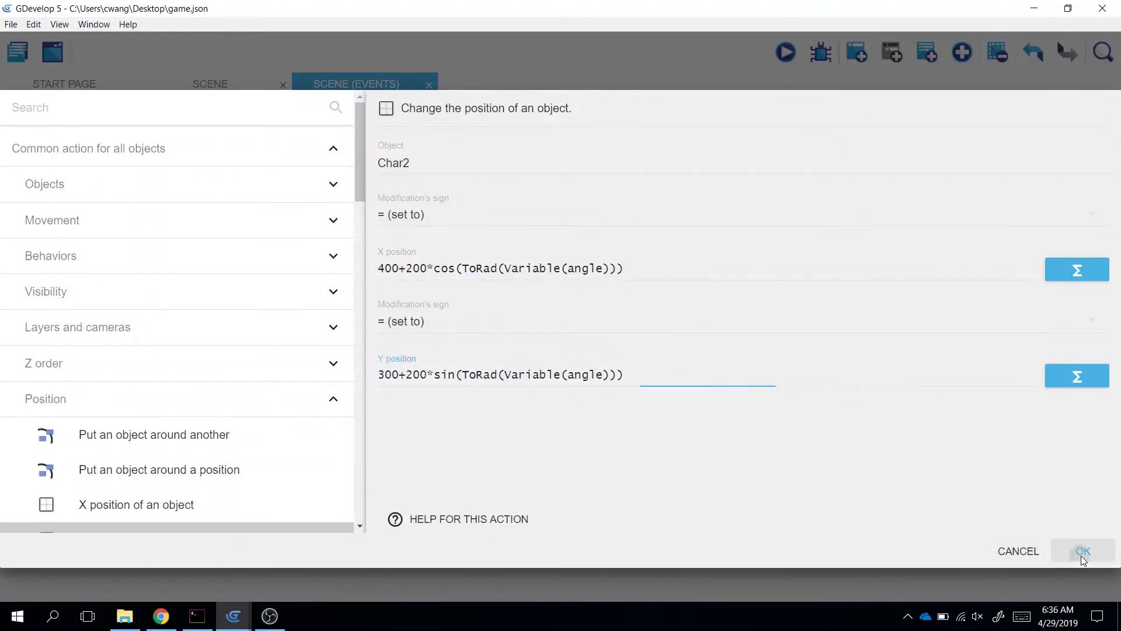